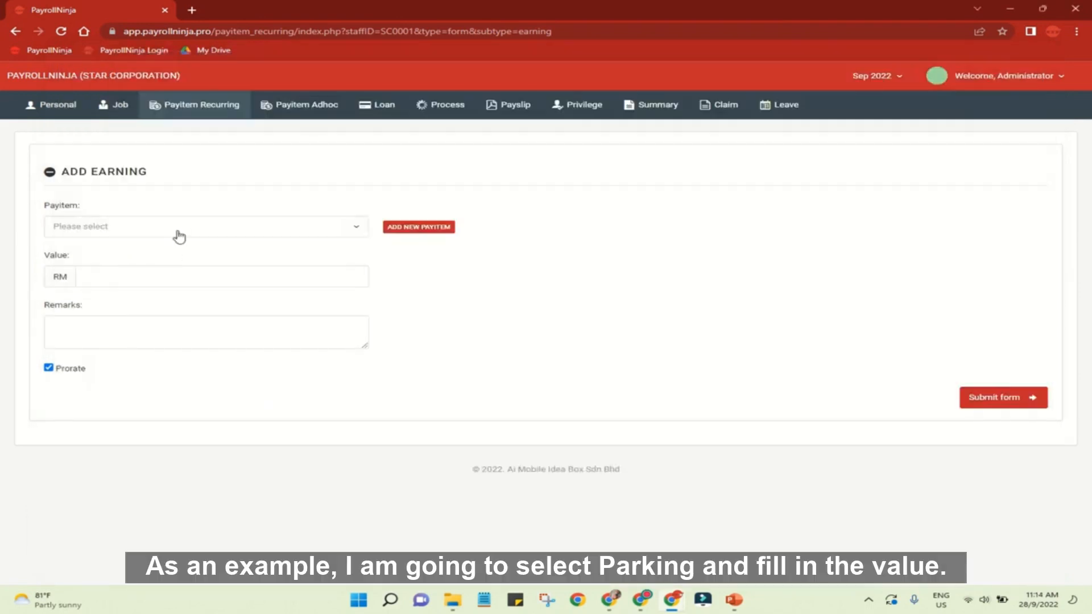
# Fill in the recurring earning with payitem Parking, value RM 150 and remark N/A, keeping Prorate on, and submit it.
pyautogui.click(178, 232)
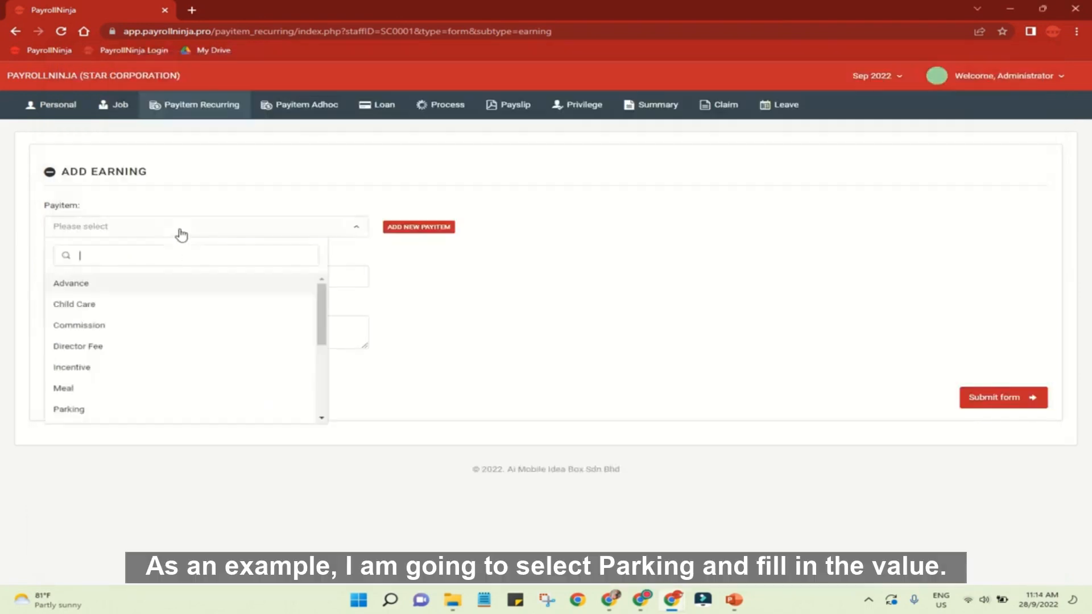
pyautogui.click(147, 409)
pyautogui.click(176, 282)
pyautogui.write('150')
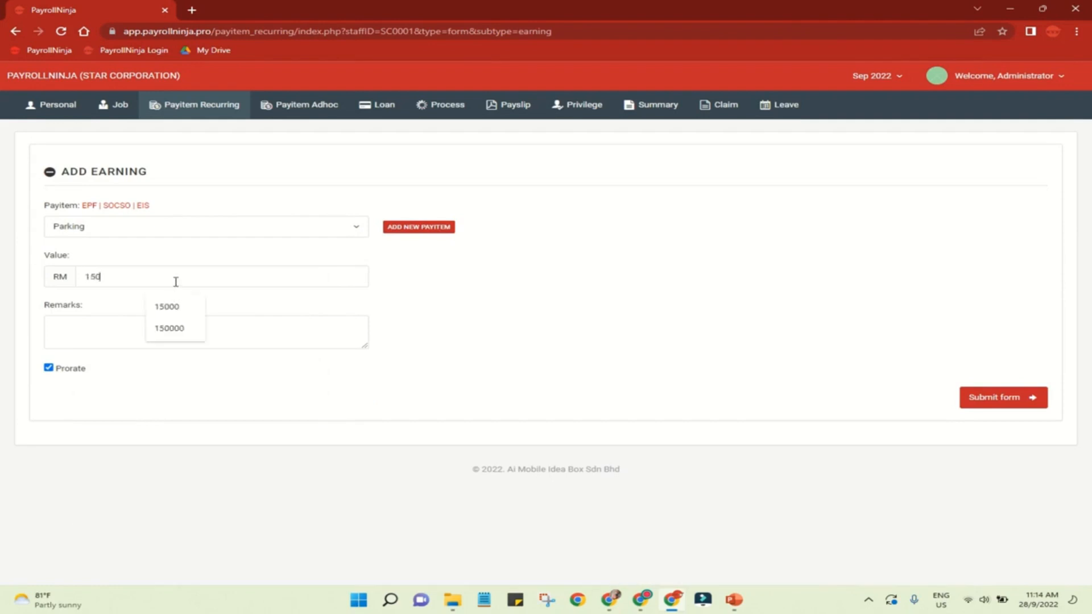
pyautogui.click(91, 325)
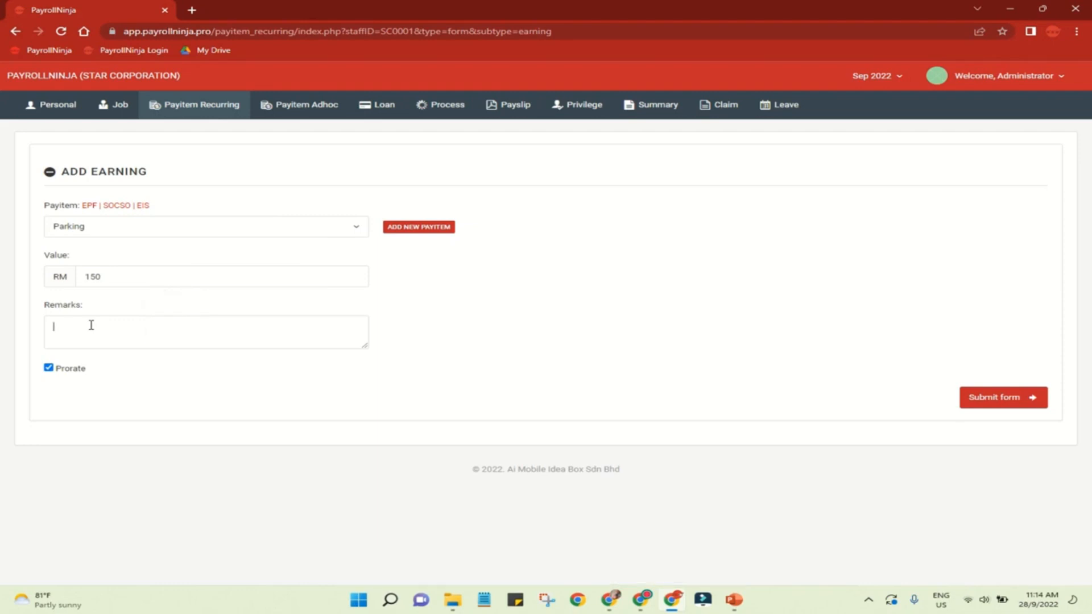
pyautogui.write('N/A')
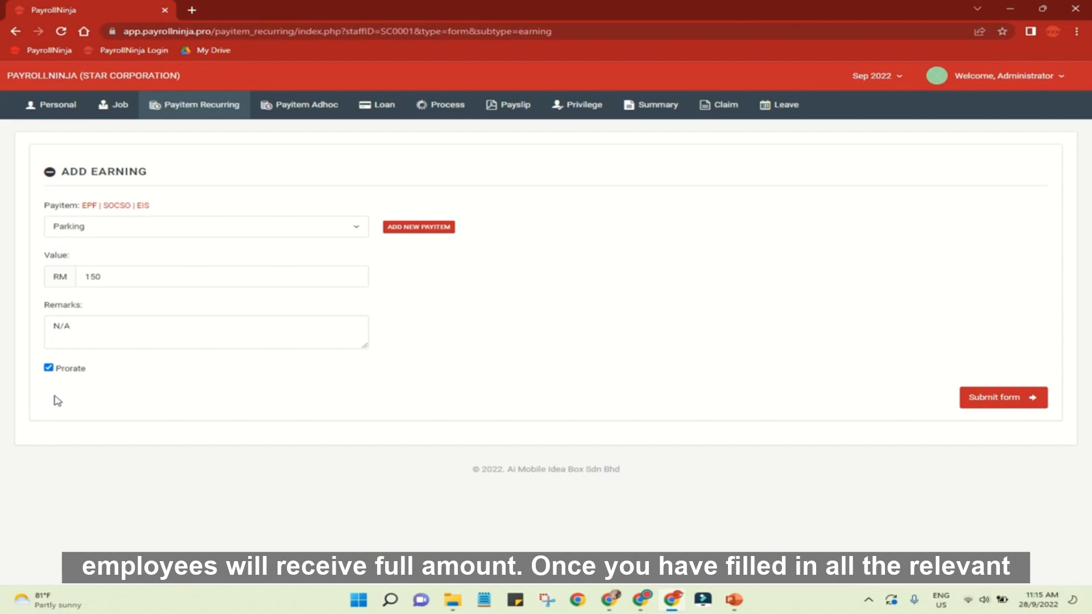
pyautogui.click(983, 398)
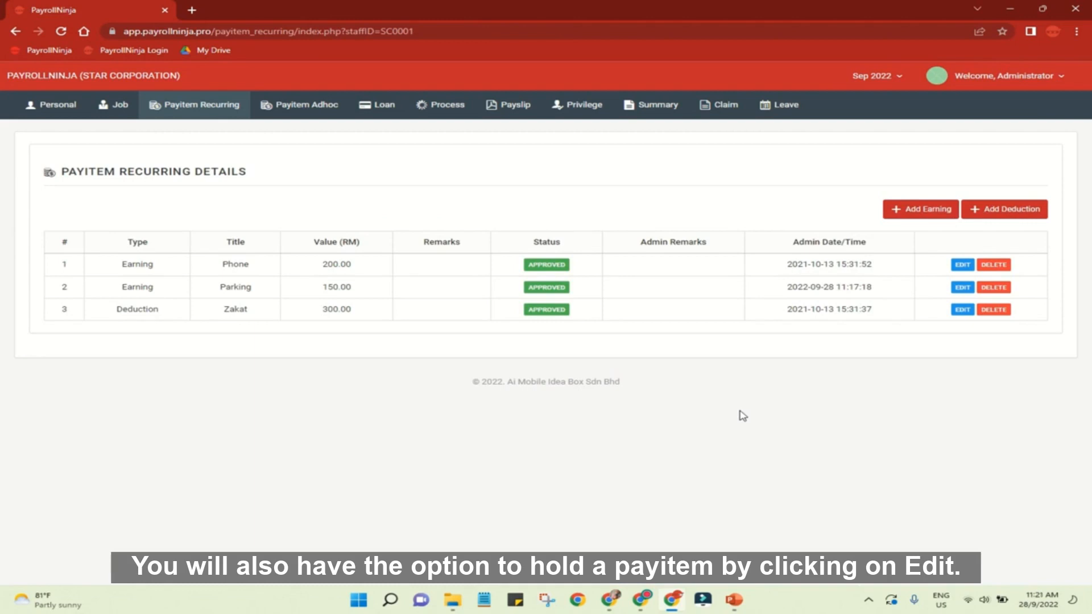
# Edit the recurring Phone earning to put the payitem on hold and submit the form.
pyautogui.click(969, 266)
pyautogui.click(49, 393)
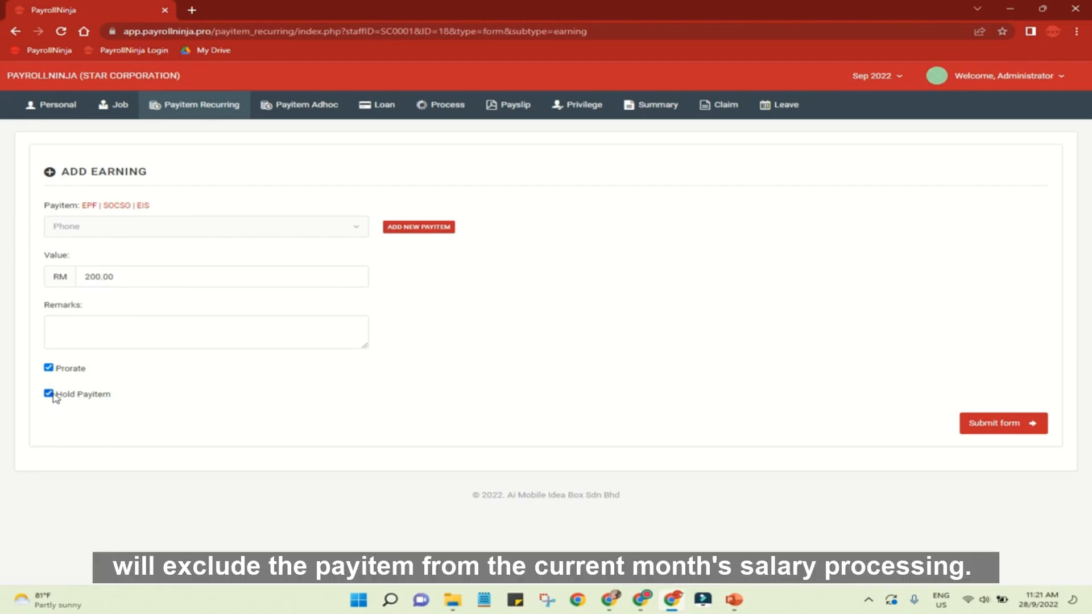
pyautogui.click(50, 394)
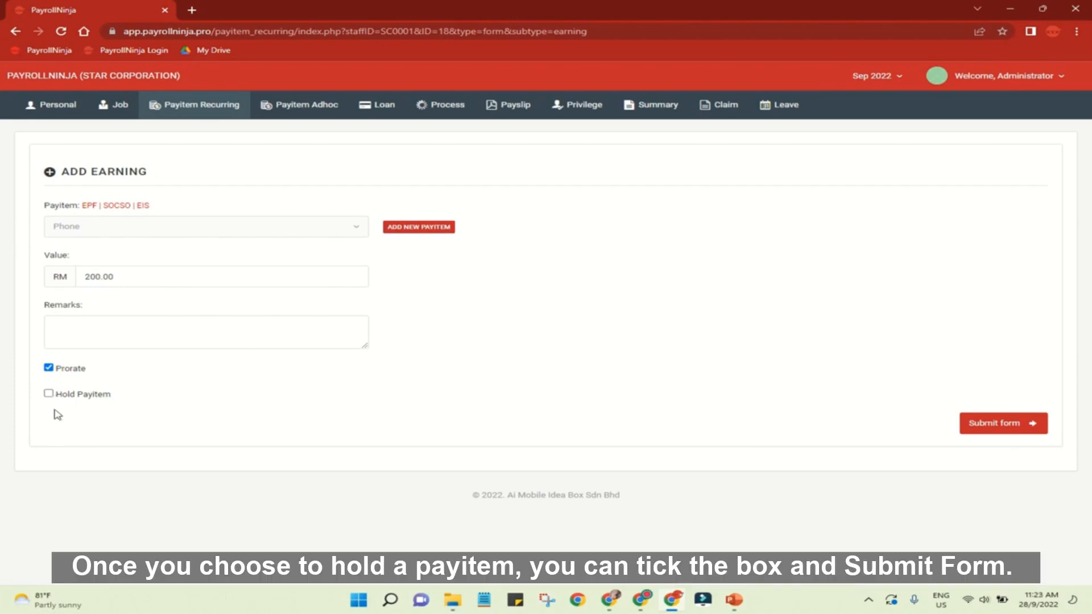
pyautogui.click(50, 395)
pyautogui.click(1012, 430)
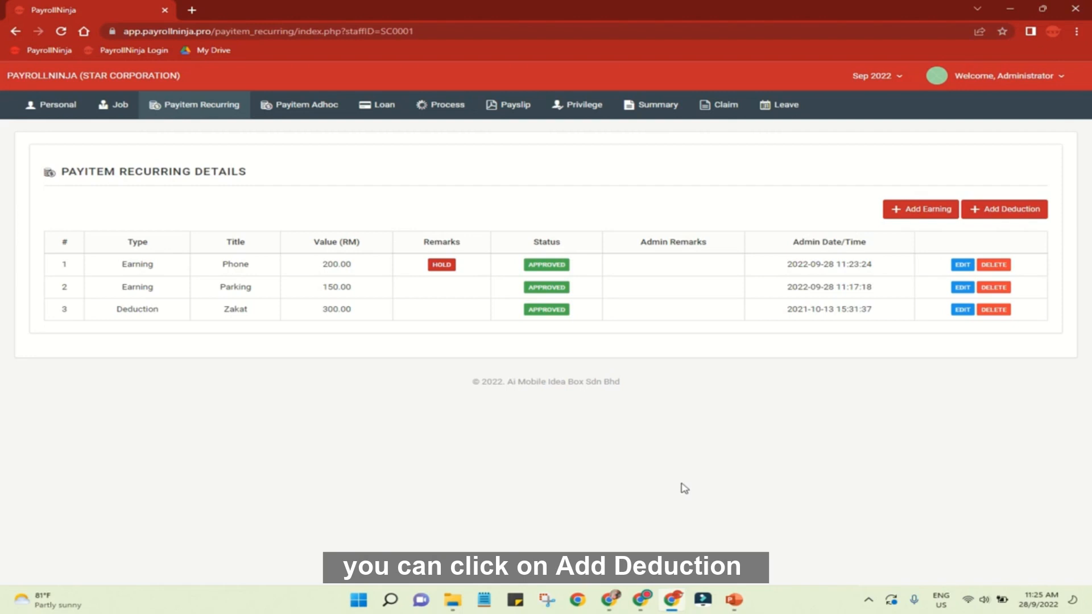
# Open the form for adding a deduction, and edit the existing Zakat deduction to put it on hold and submit it.
pyautogui.click(1022, 221)
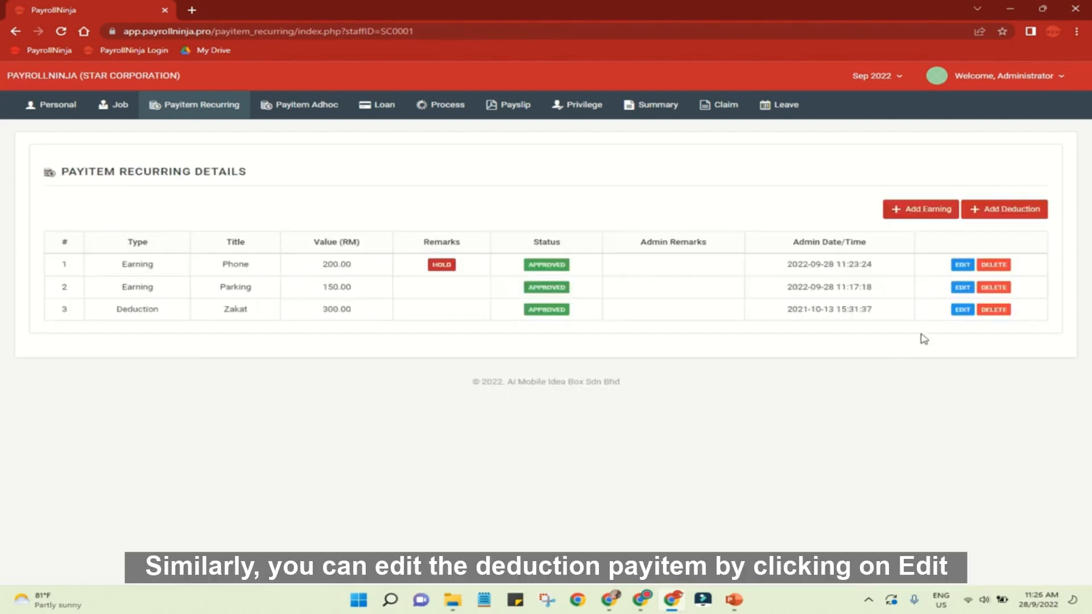
pyautogui.click(962, 310)
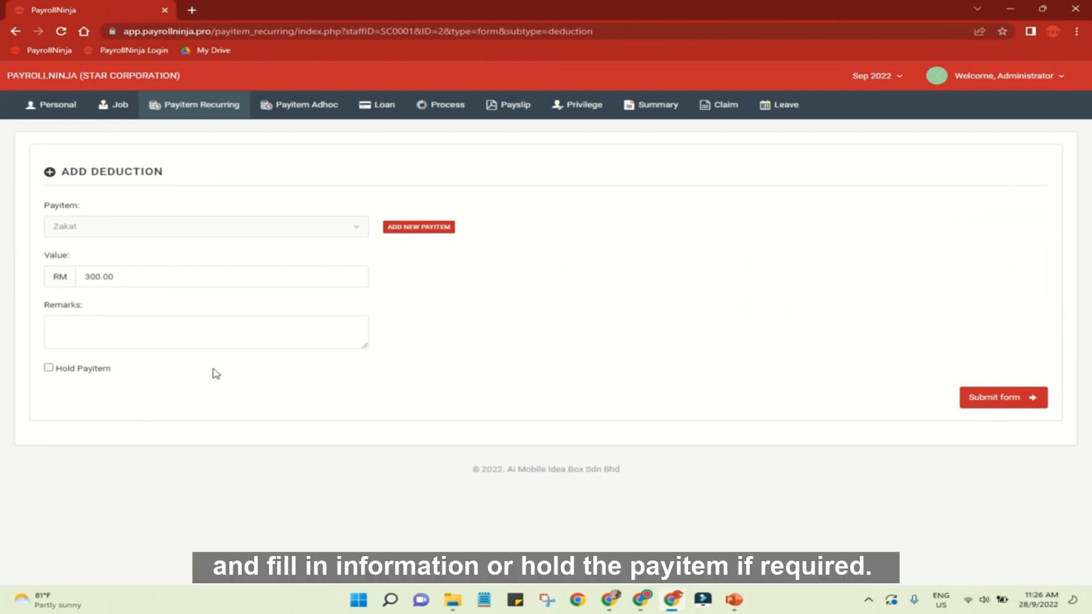
pyautogui.click(49, 368)
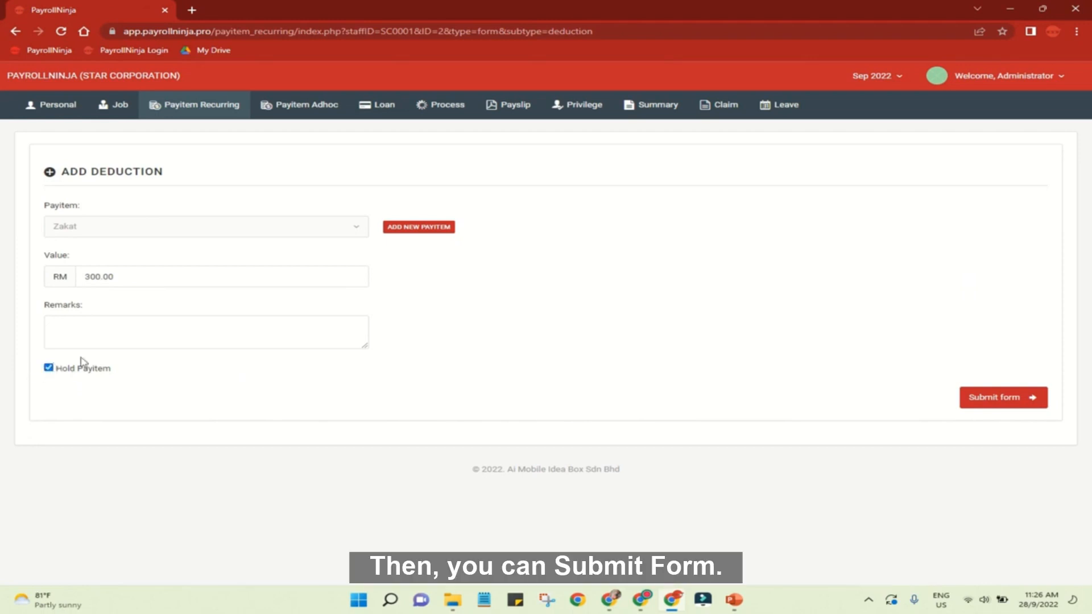
pyautogui.click(994, 400)
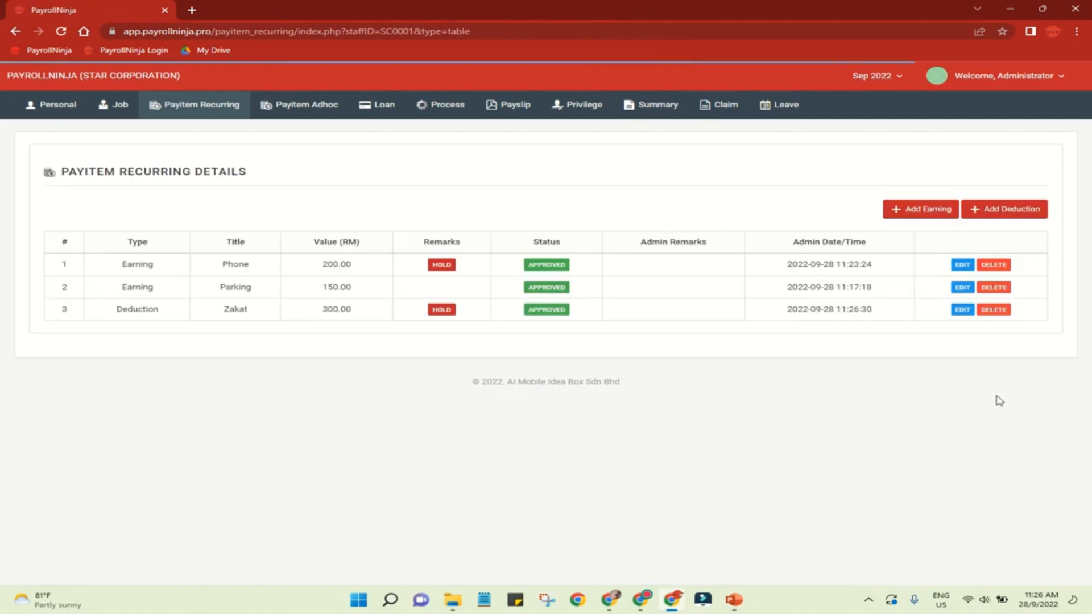
# Add an adhoc Bonus earning of RM 500 with the remark N/A and submit it.
pyautogui.click(292, 114)
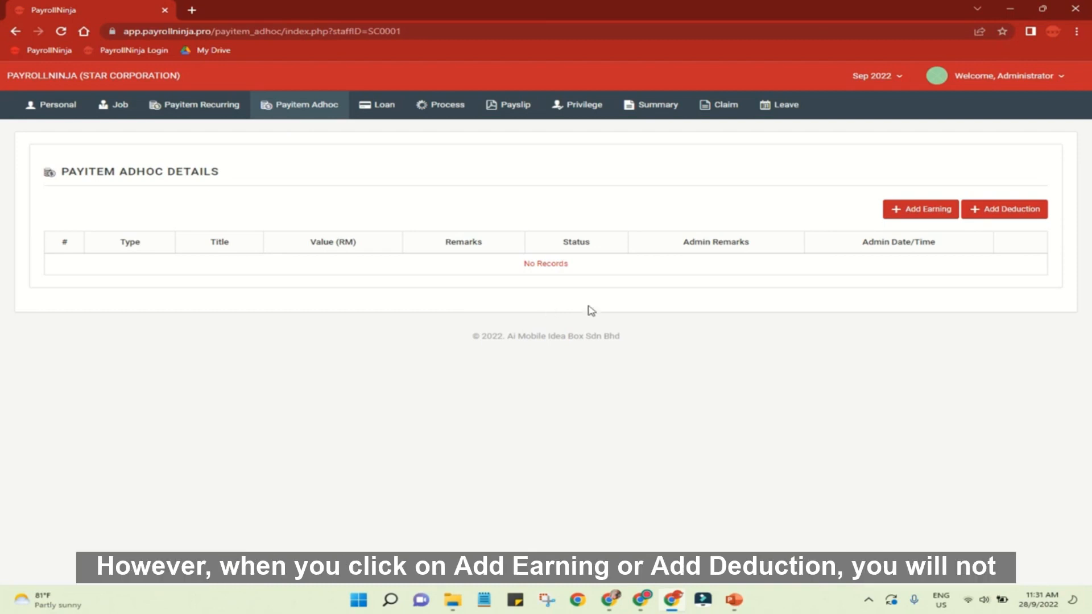
pyautogui.click(886, 219)
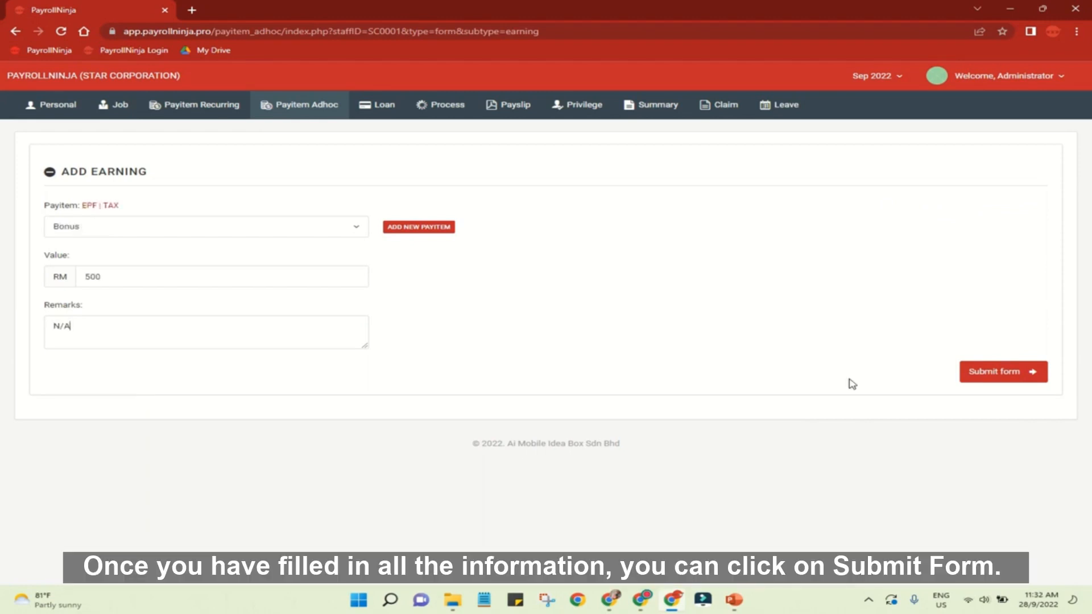
pyautogui.click(966, 382)
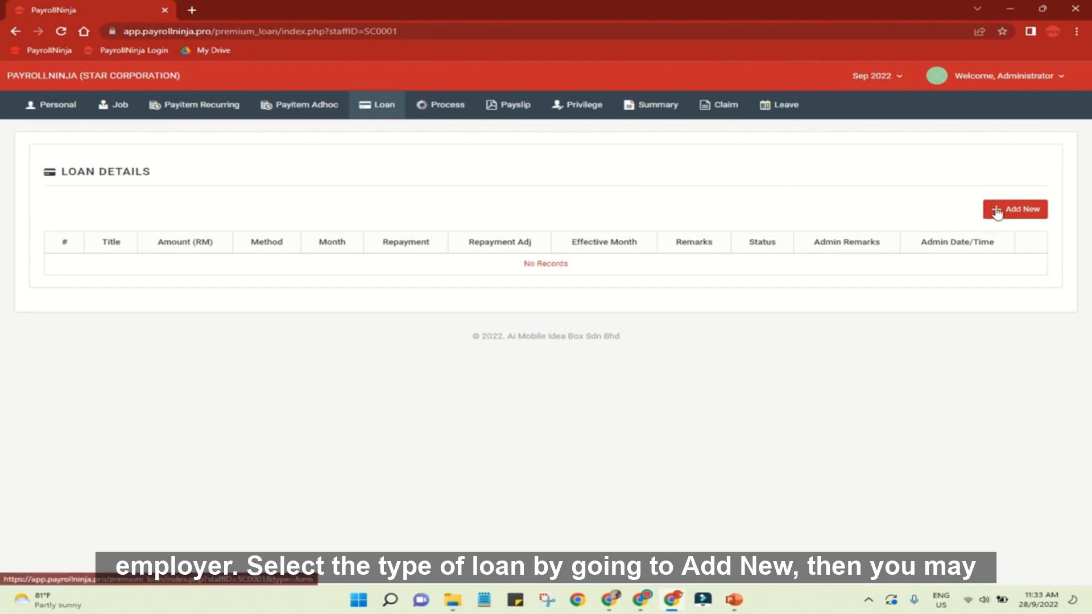
# Start a new loan record titled Car Loan with an amount of RM 500.
pyautogui.click(1015, 208)
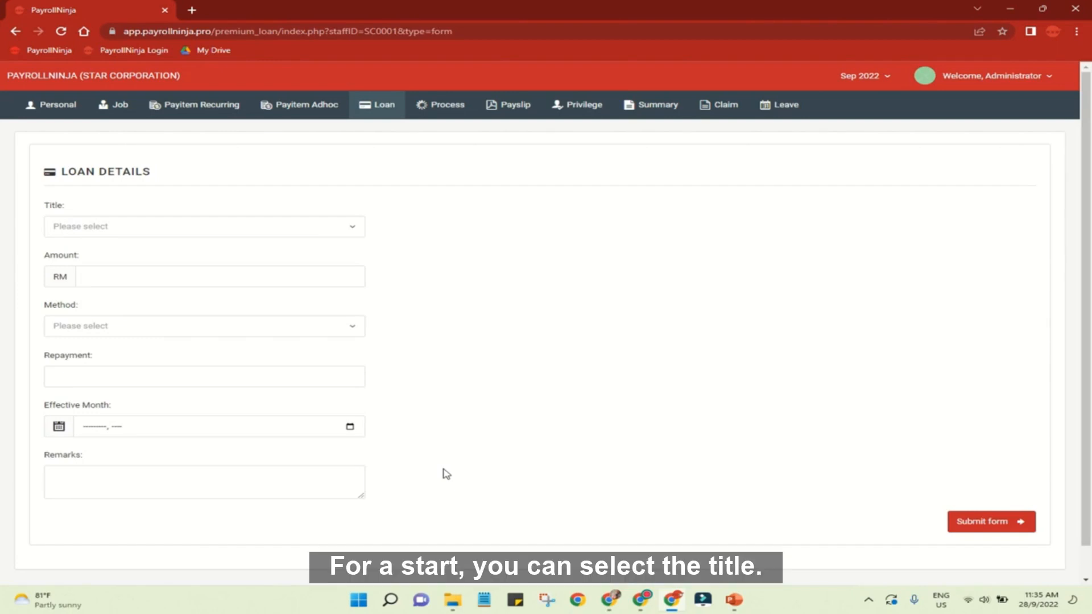
pyautogui.click(320, 237)
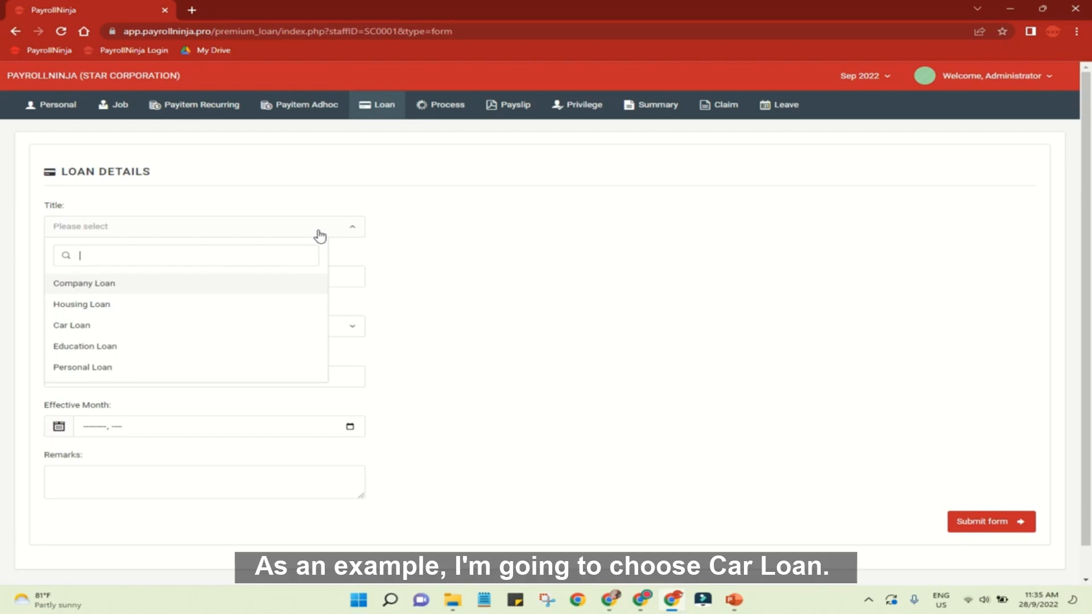
pyautogui.click(229, 327)
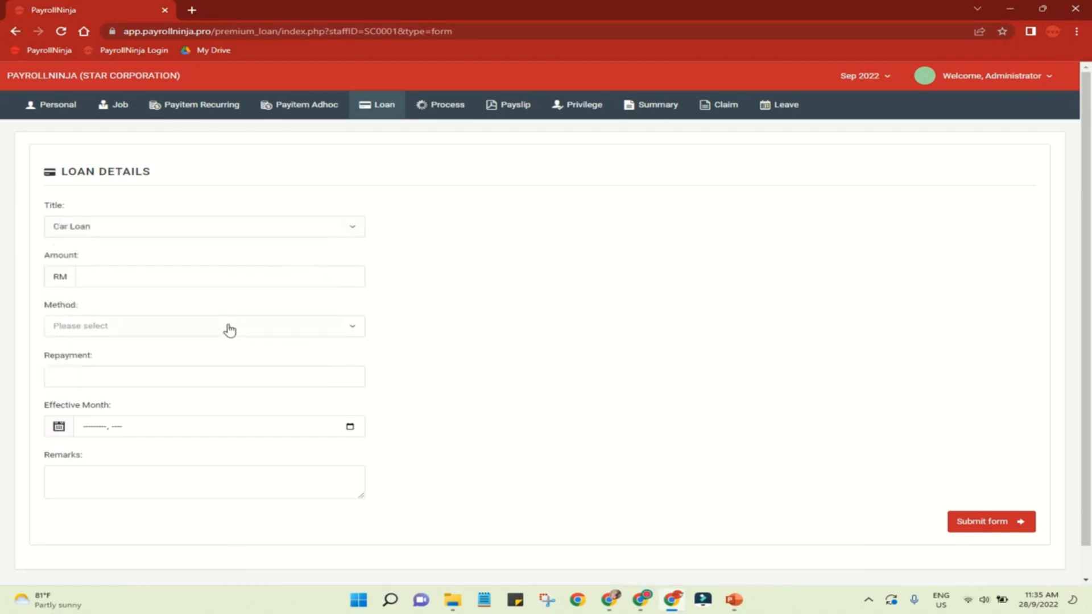
pyautogui.click(349, 282)
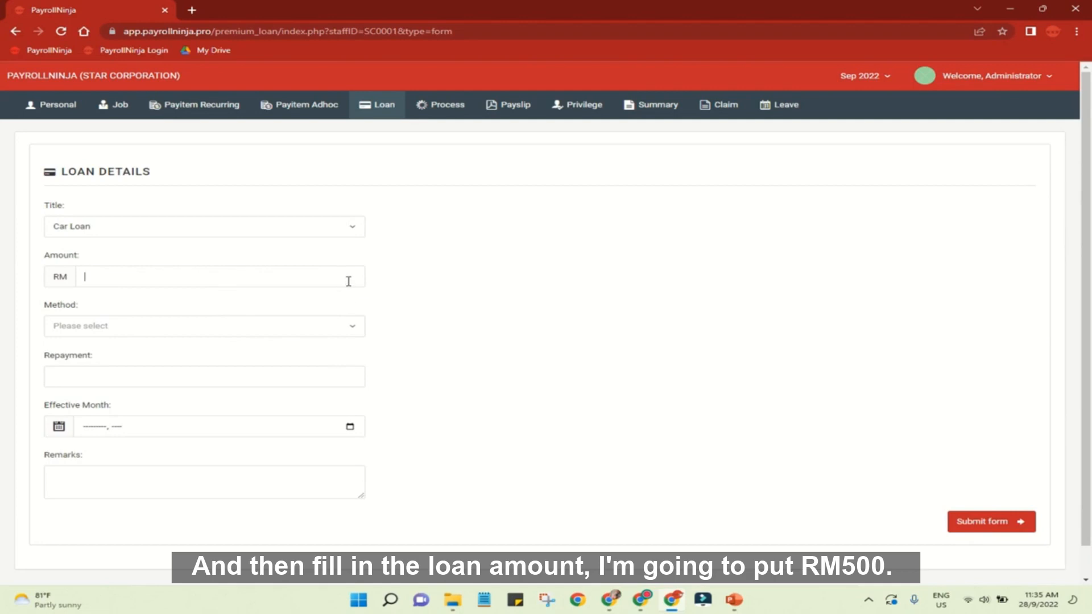
pyautogui.write('500')
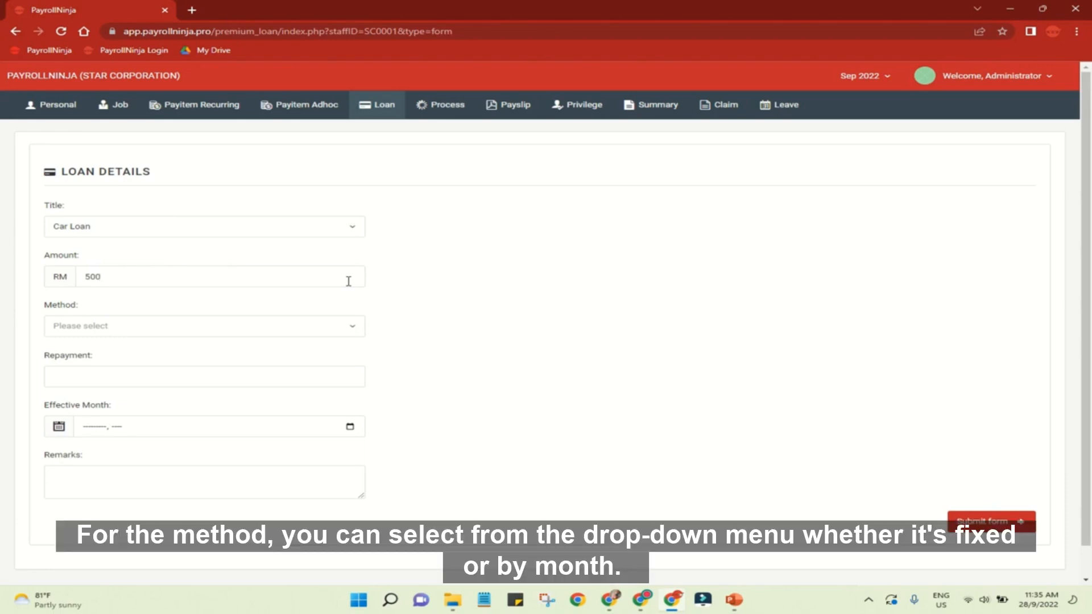
# Set the loan's method to Fixed, repayment to 100 and effective month to October 2022, leave the remarks empty, and submit it.
pyautogui.click(299, 330)
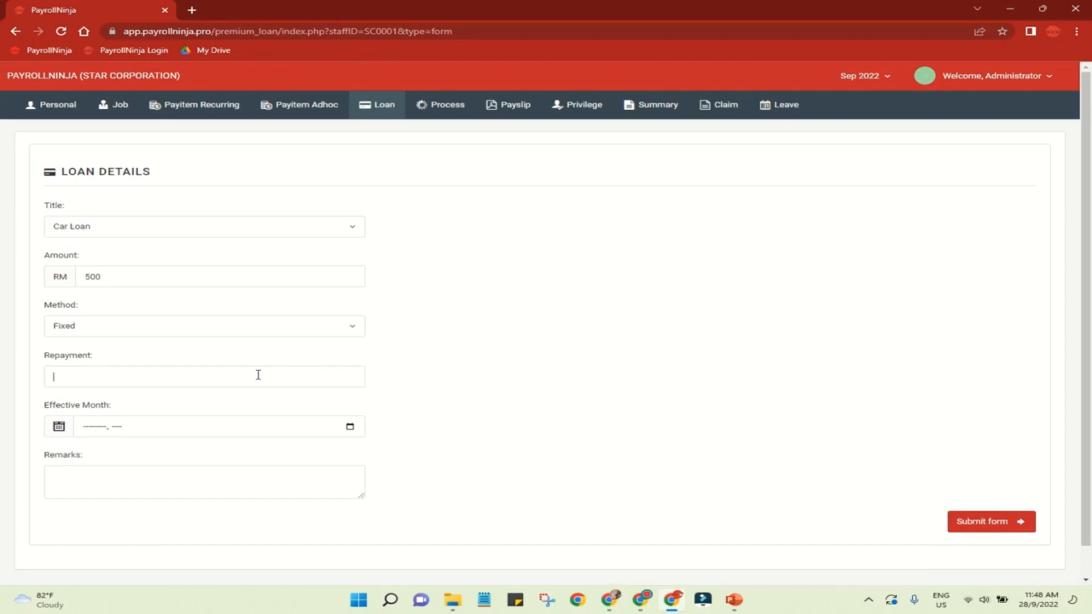
pyautogui.write('100')
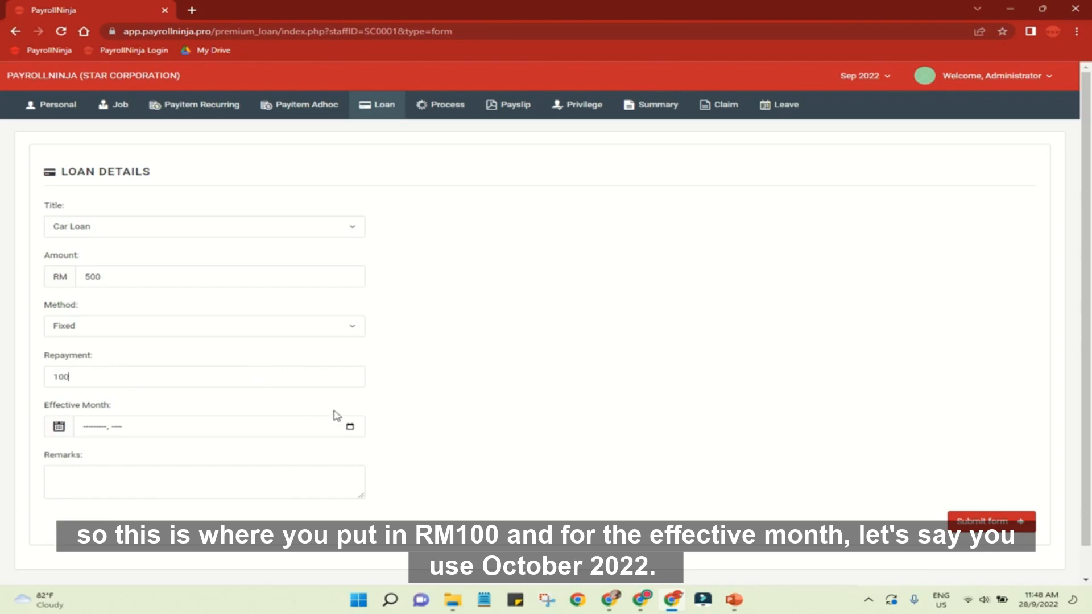
pyautogui.click(351, 427)
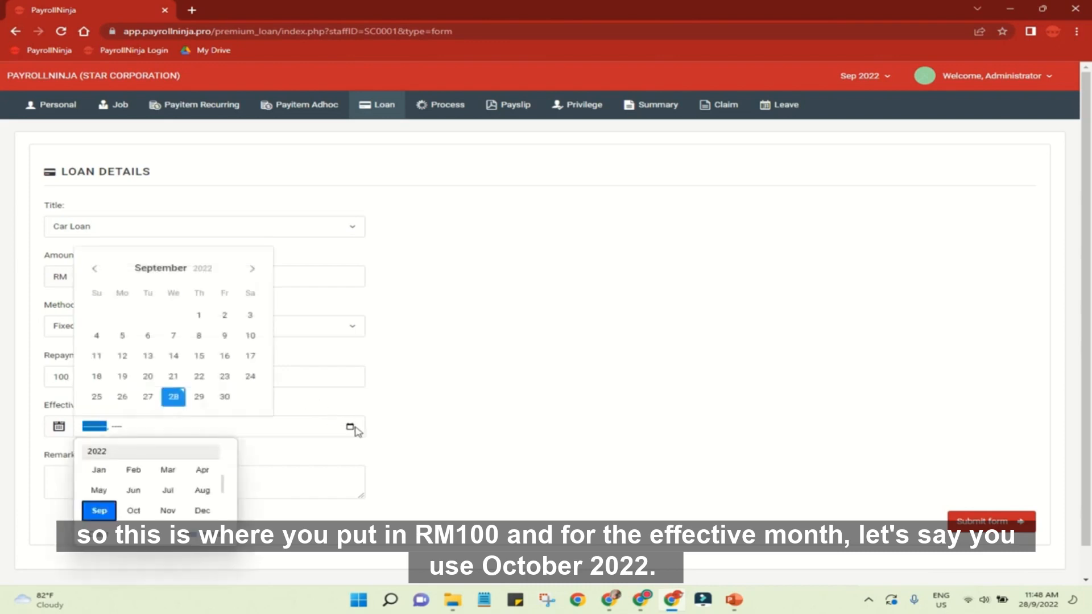
pyautogui.click(134, 512)
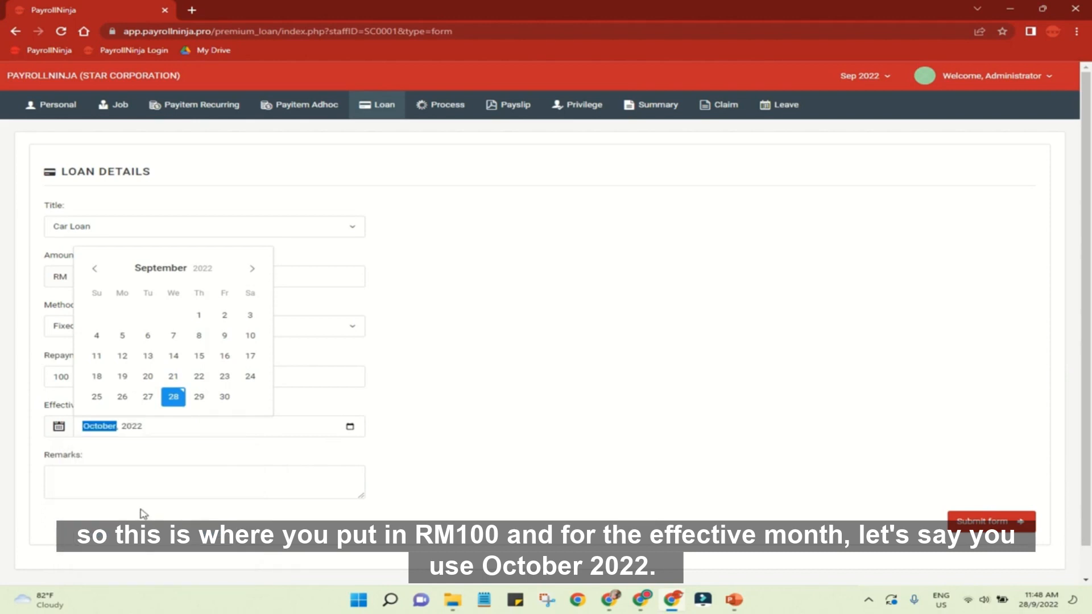
pyautogui.click(111, 488)
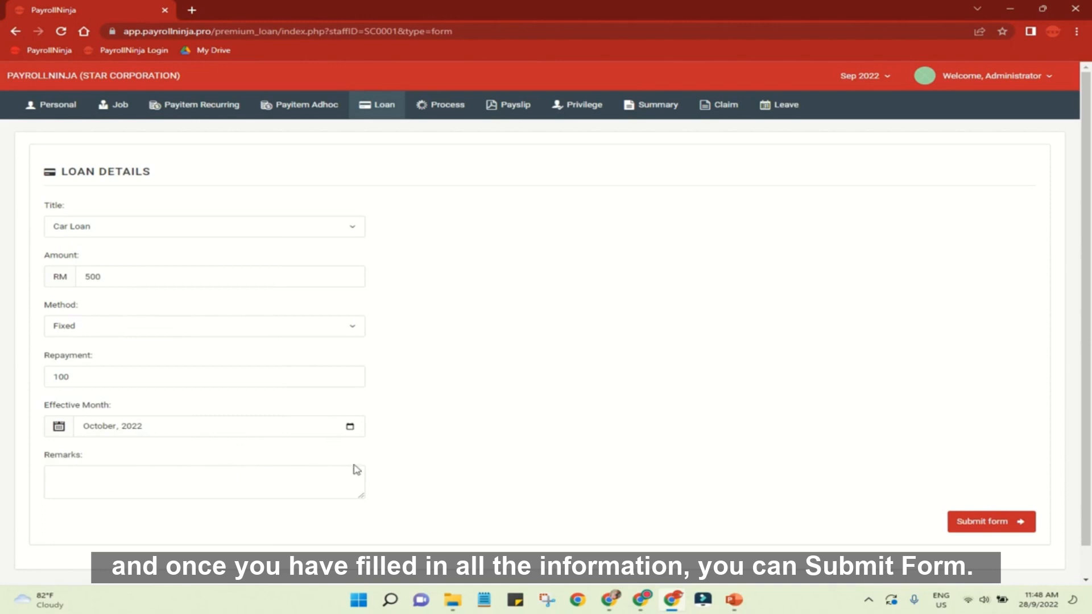
pyautogui.click(960, 520)
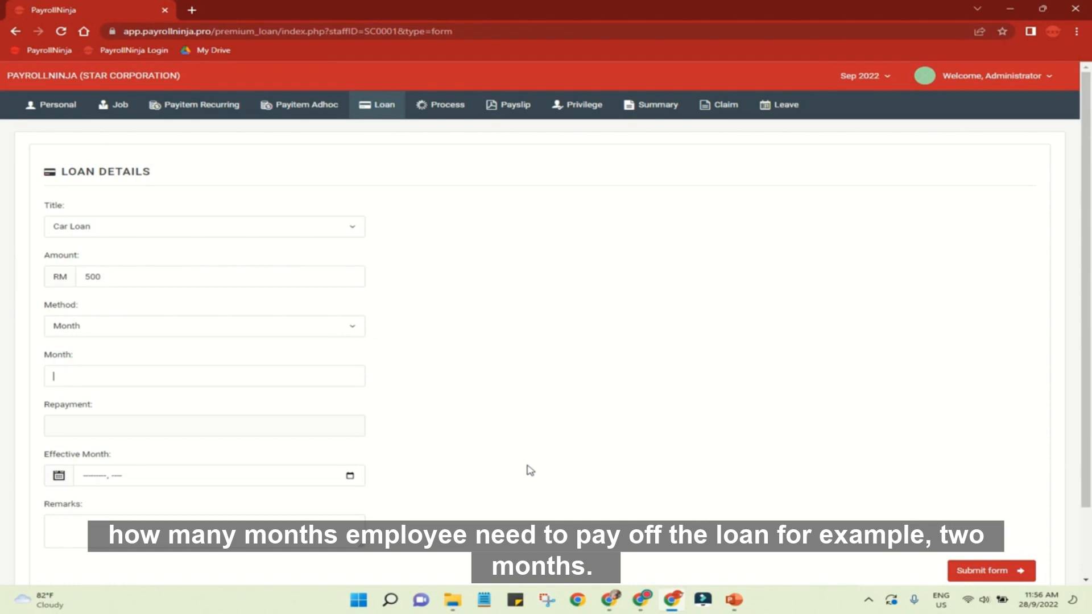
# Complete the RM 500 Car Loan using the Month method with 2 months and effective month October 2022, and submit it.
pyautogui.write('2')
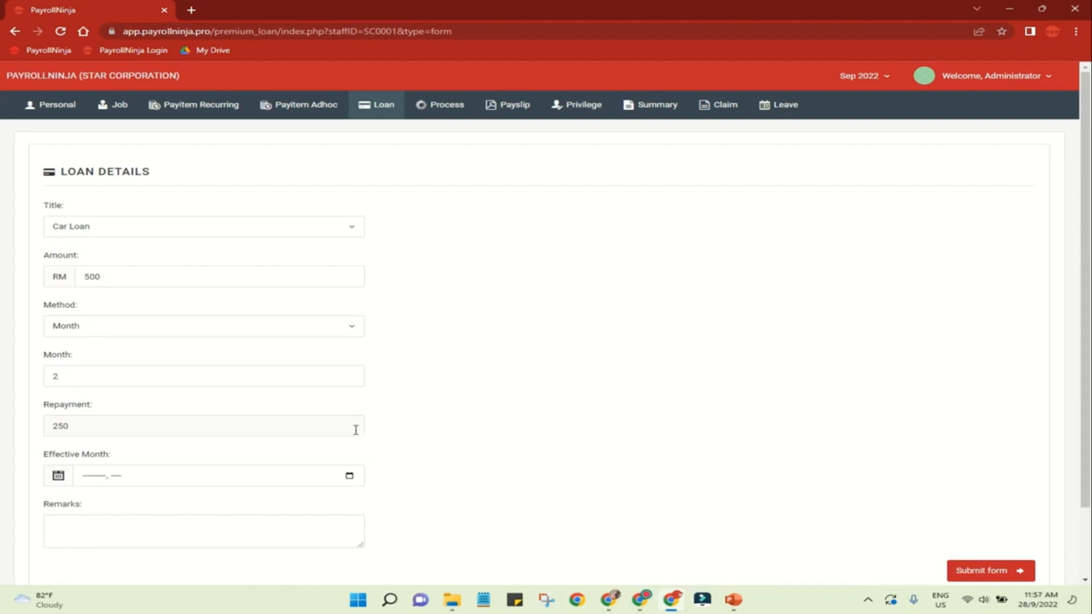
pyautogui.click(350, 477)
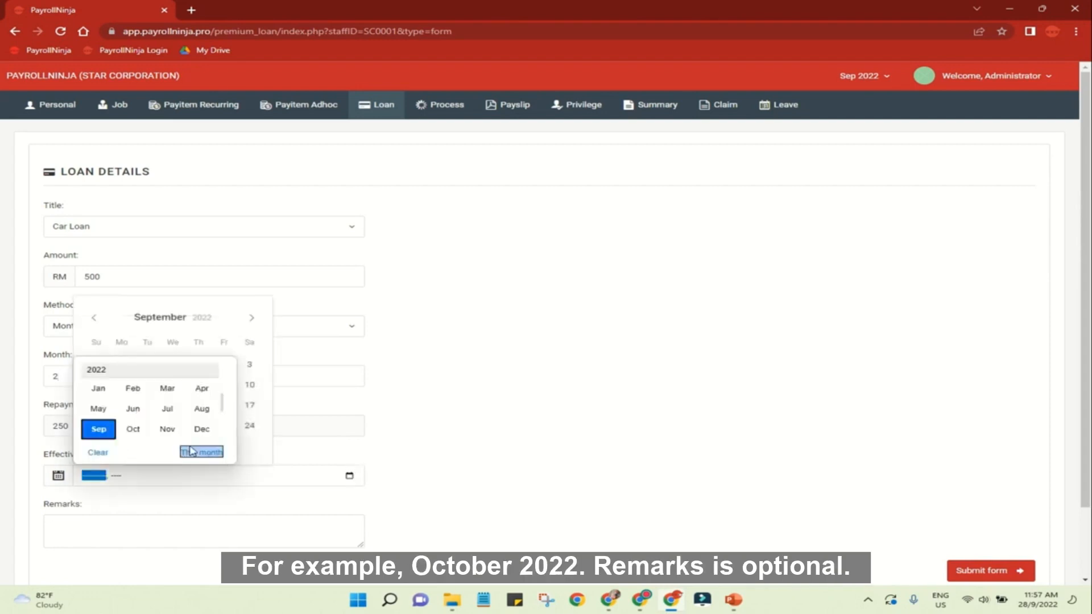
pyautogui.click(133, 431)
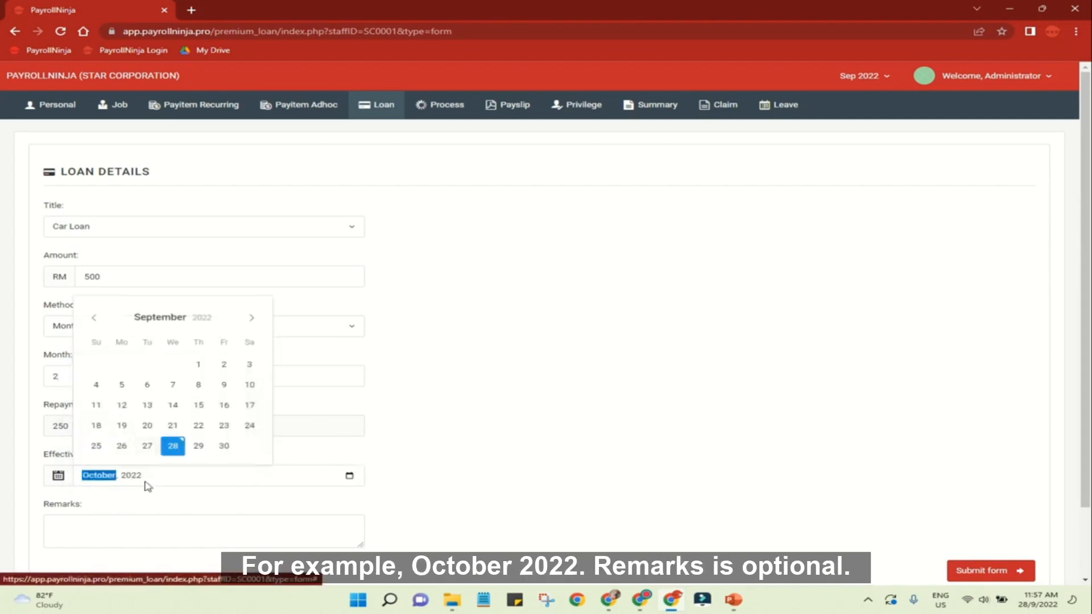
pyautogui.click(112, 533)
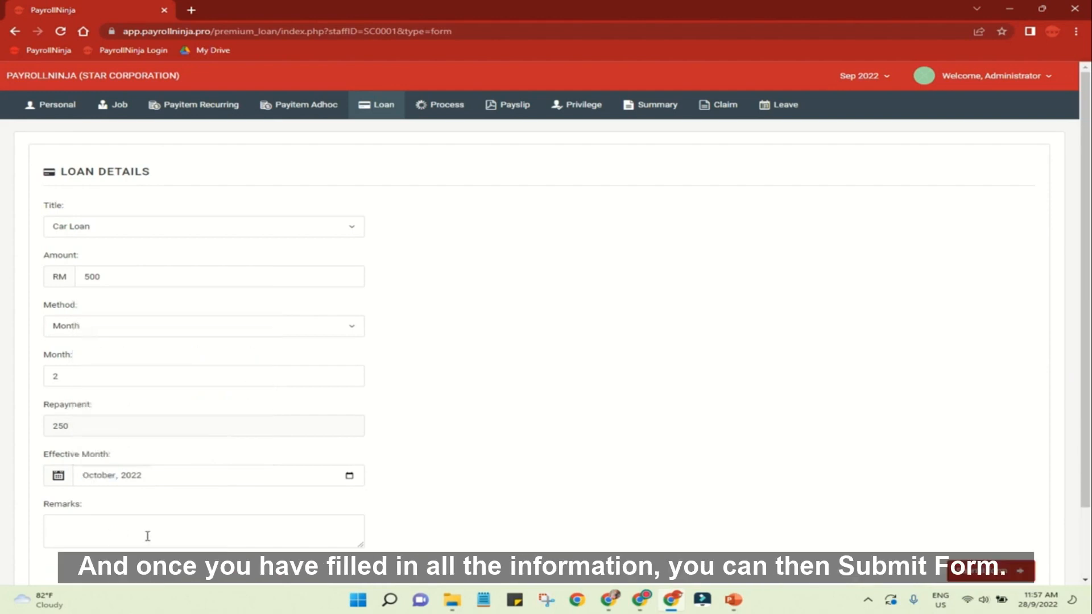
pyautogui.click(978, 580)
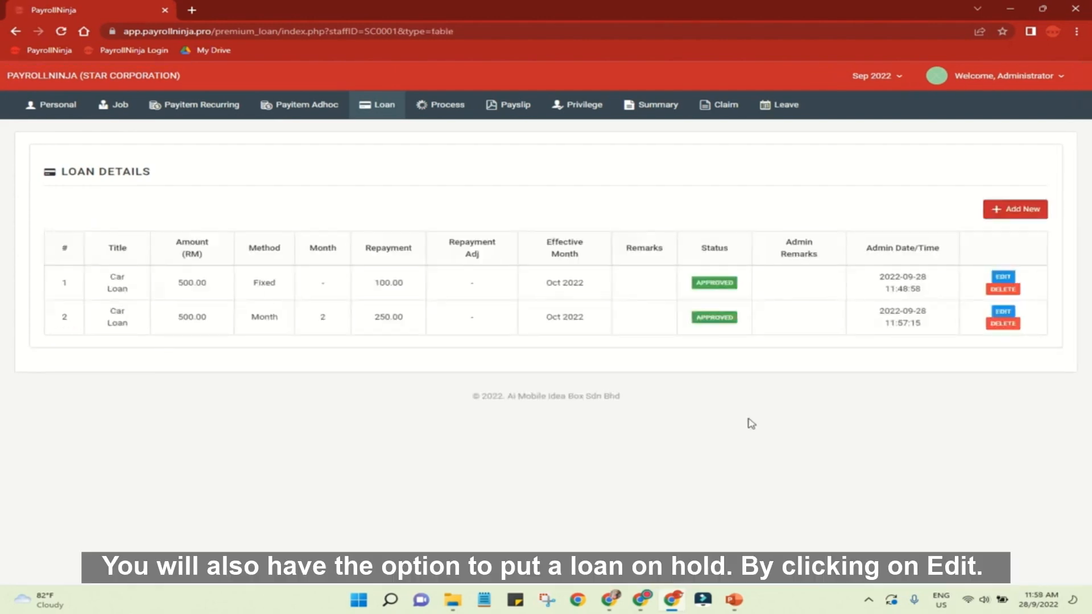
# Edit the fixed-method Car Loan to hold its deduction and submit the form.
pyautogui.click(1003, 278)
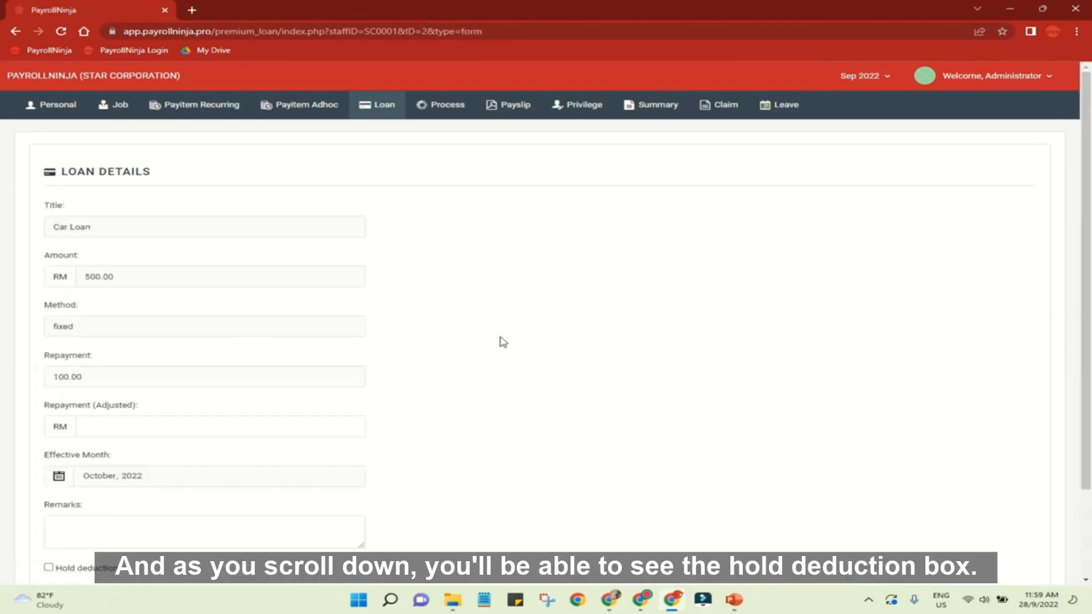
pyautogui.scroll(-1, 501, 341)
pyautogui.scroll(-1, 502, 343)
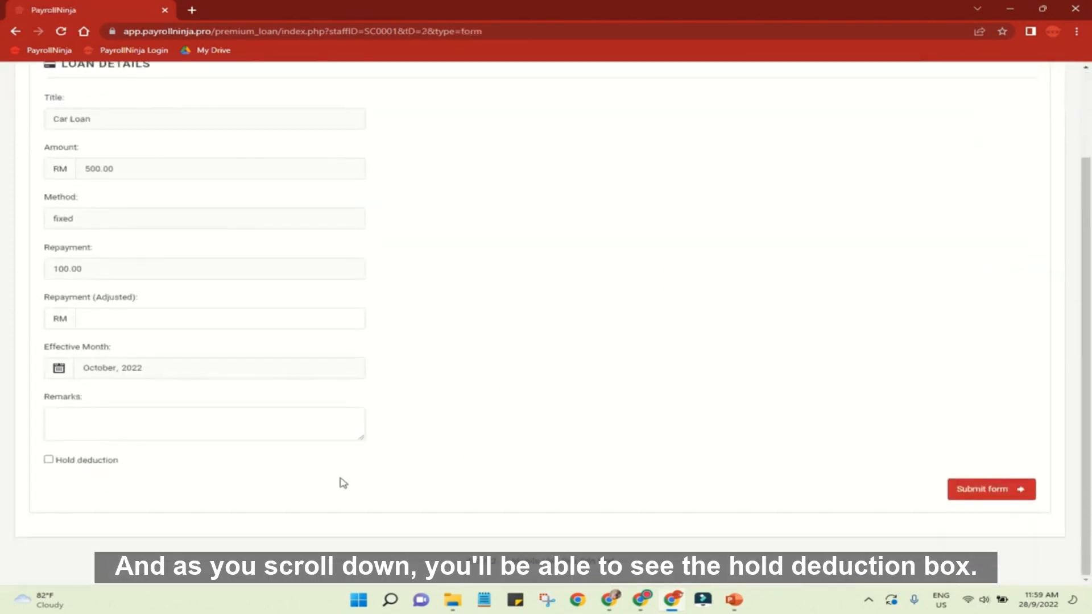
pyautogui.click(50, 460)
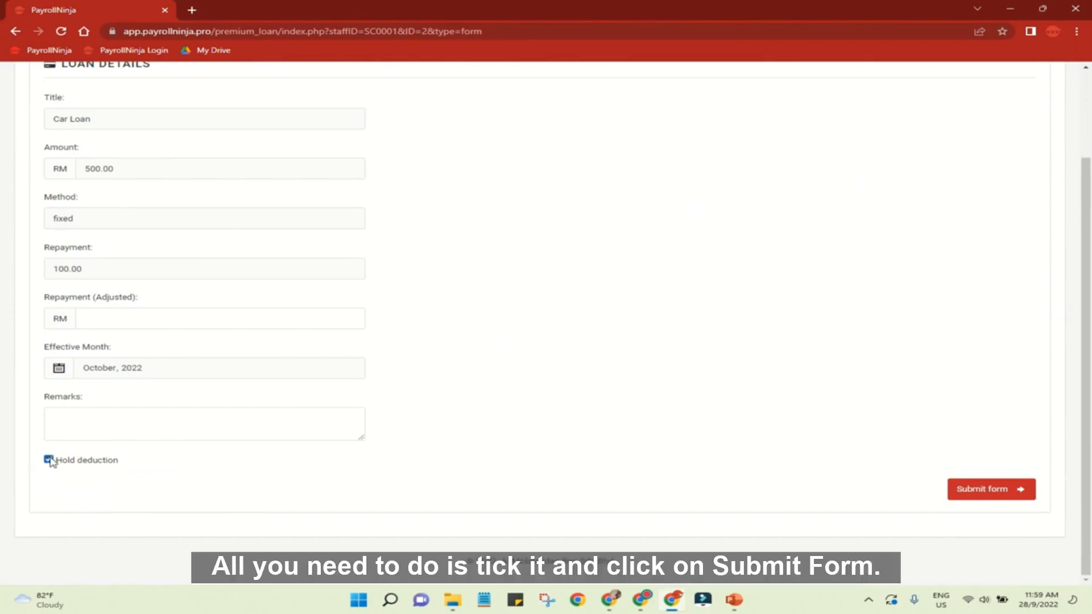
pyautogui.click(1010, 498)
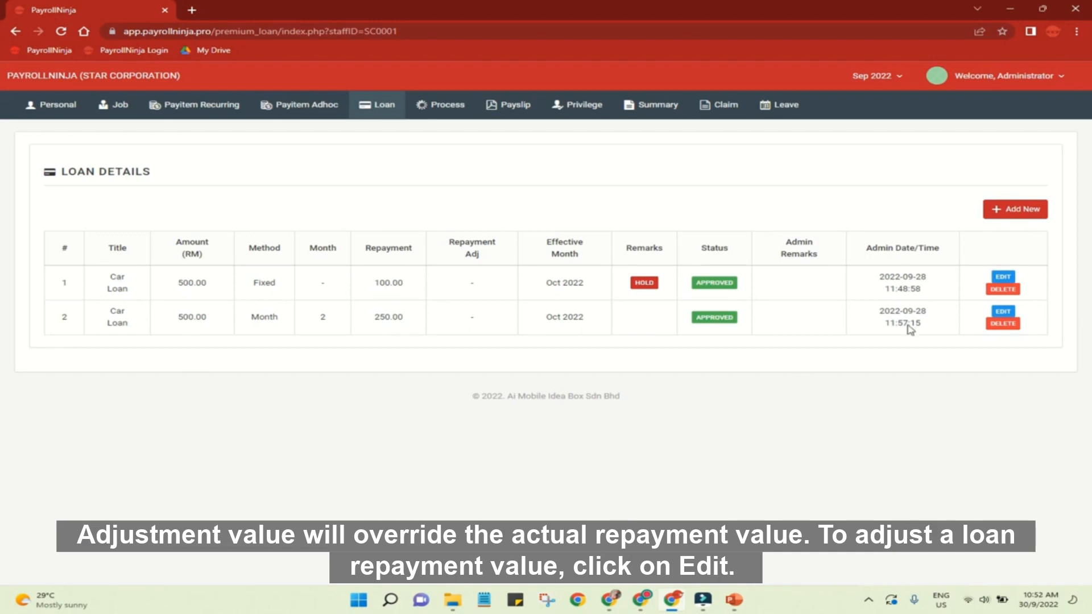
# Edit the fixed-method Car Loan to set its adjusted repayment to RM 50 and submit the form.
pyautogui.click(1002, 280)
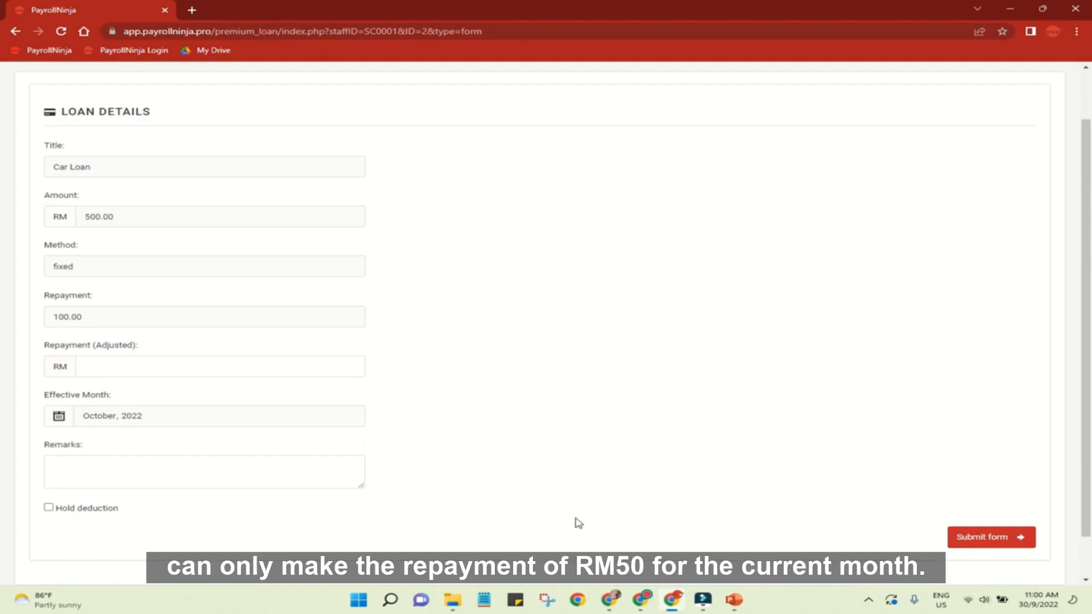
pyautogui.scroll(1, 447, 485)
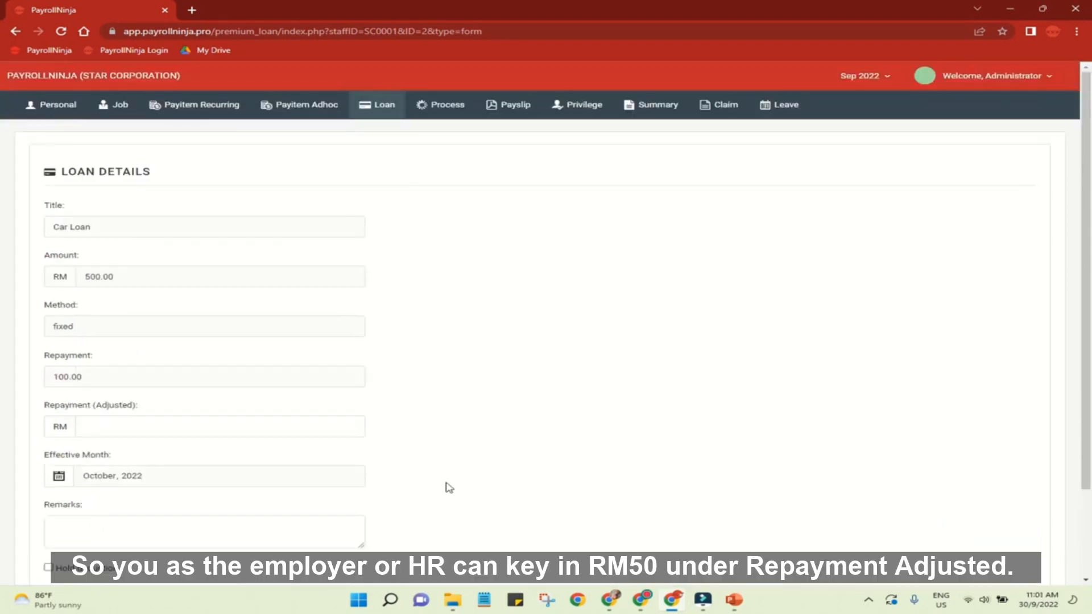
pyautogui.click(346, 428)
pyautogui.write('50')
pyautogui.scroll(-2, 646, 450)
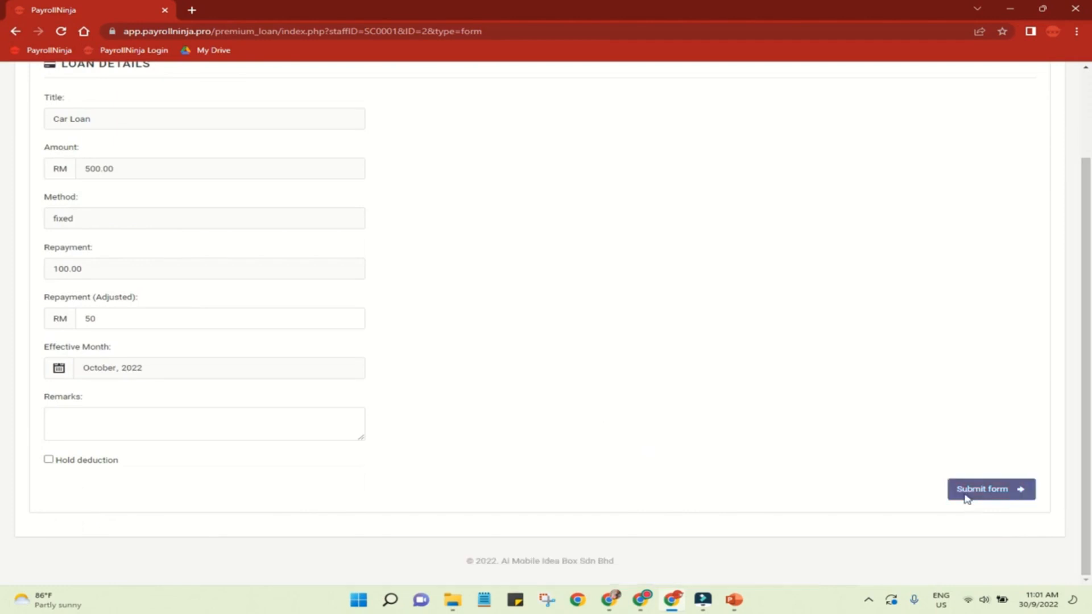
pyautogui.click(978, 489)
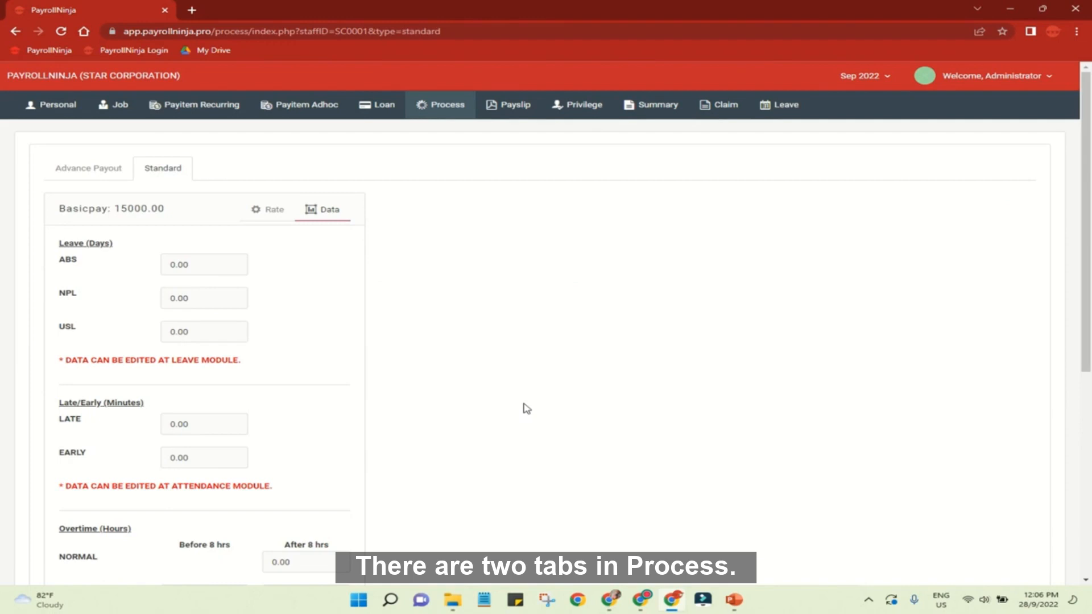
# Check the Advance Payout process page, and add a recurring Advance earning of RM 500 with Prorate enabled and submit it.
pyautogui.click(108, 178)
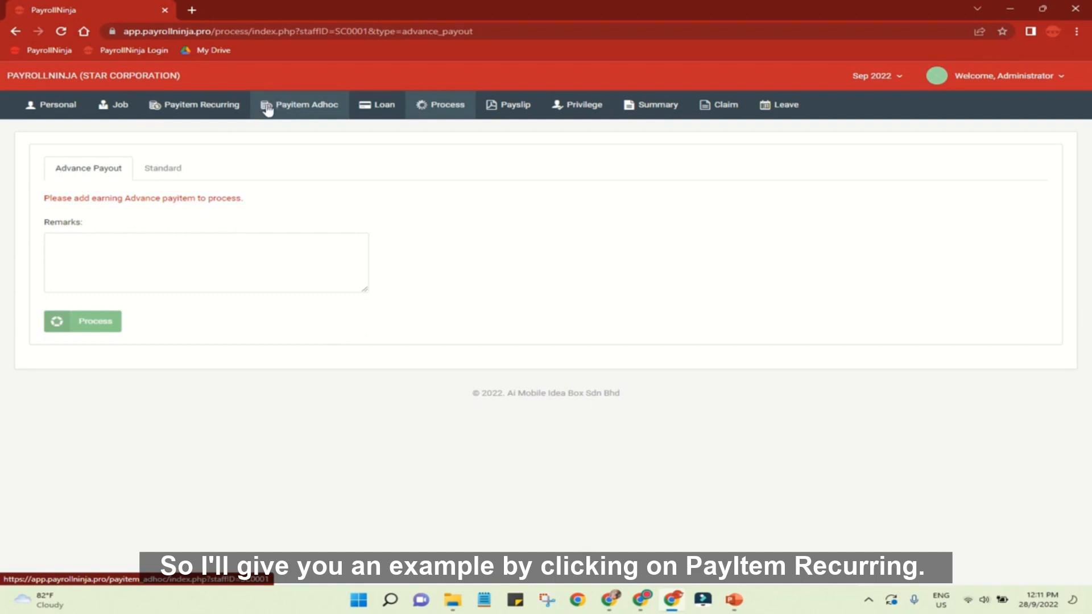
pyautogui.click(219, 117)
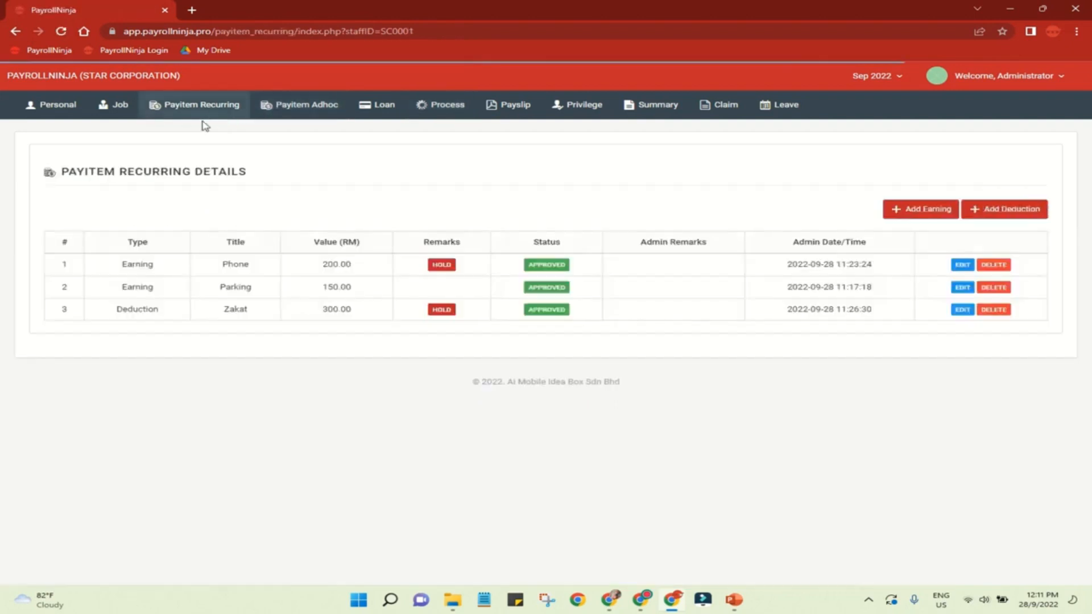
pyautogui.click(892, 211)
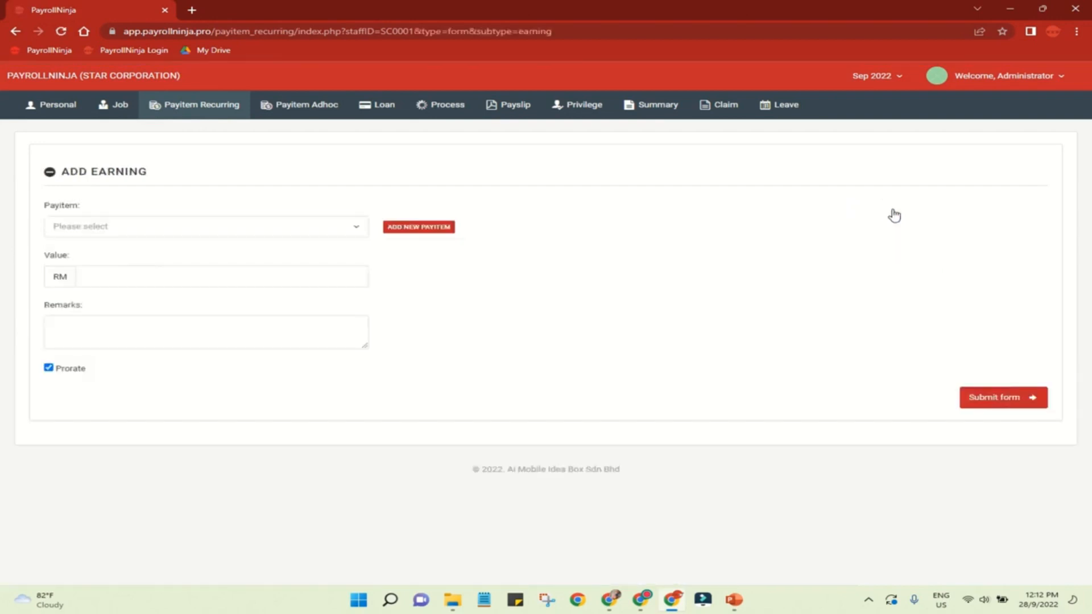
pyautogui.click(304, 226)
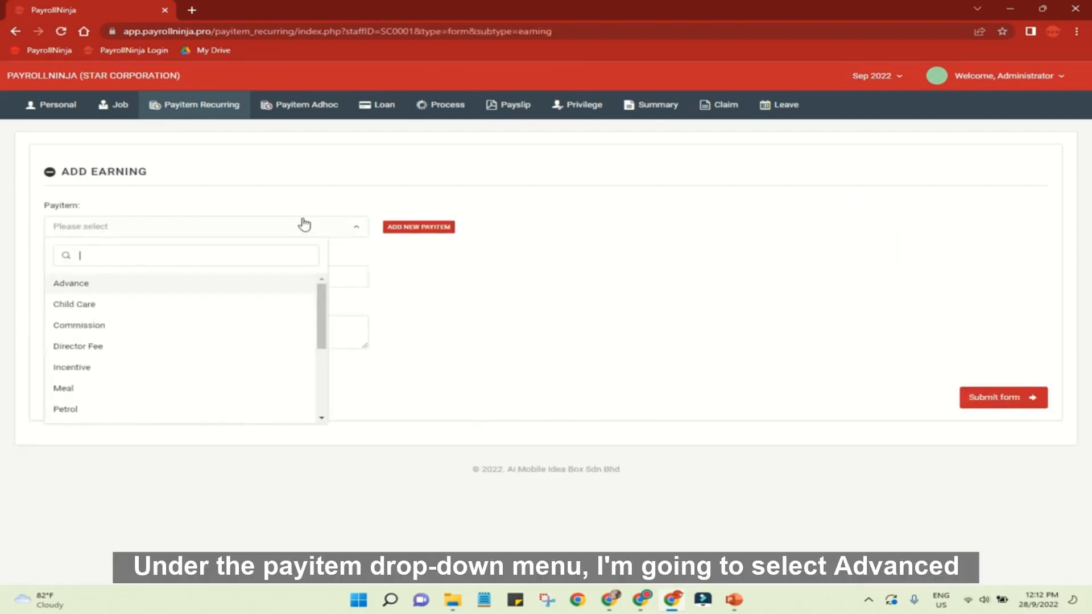
pyautogui.click(296, 283)
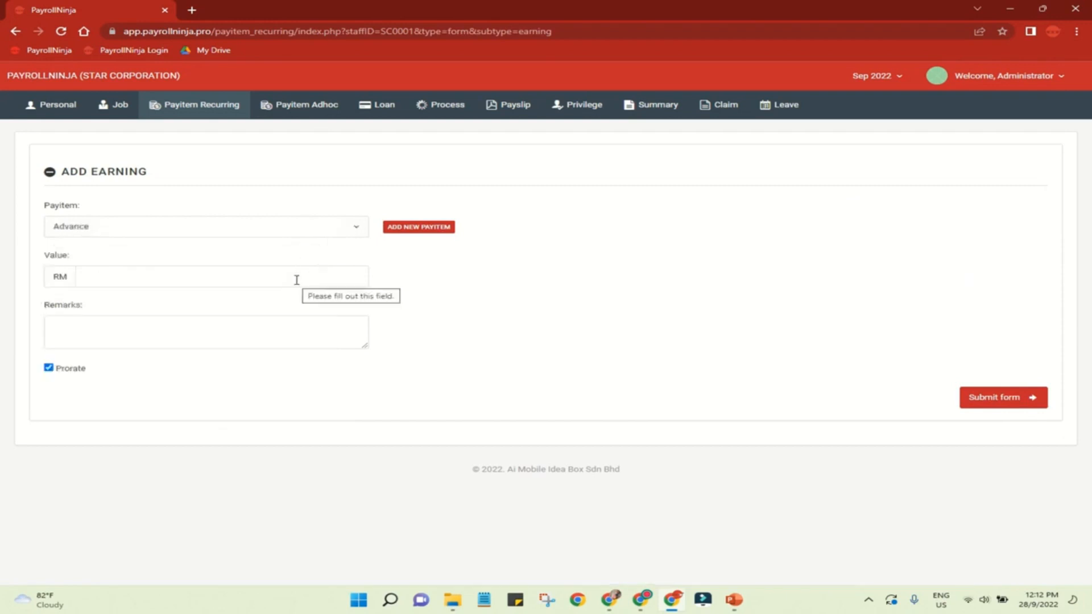
pyautogui.click(296, 280)
pyautogui.write('500')
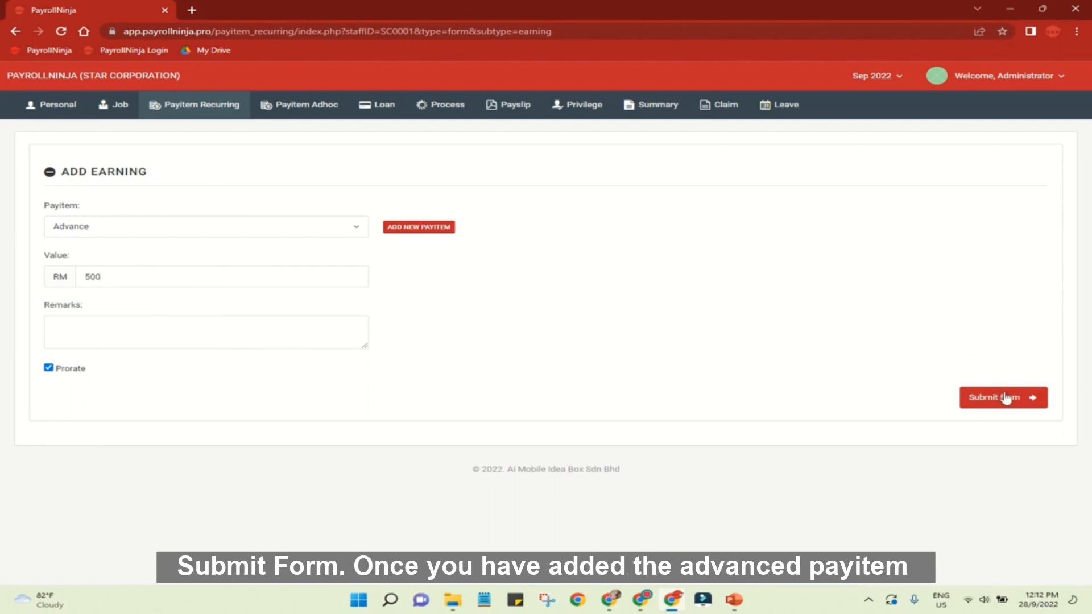
pyautogui.click(1005, 398)
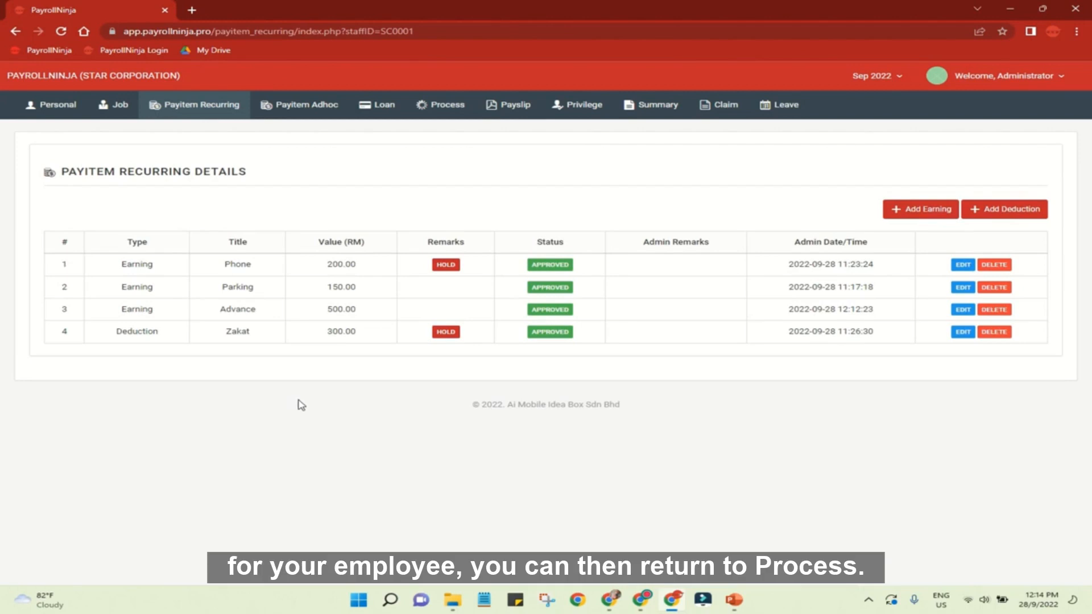
# Process the employee's advance payout with the remarks left empty, and view the advance payout payslip.
pyautogui.click(424, 120)
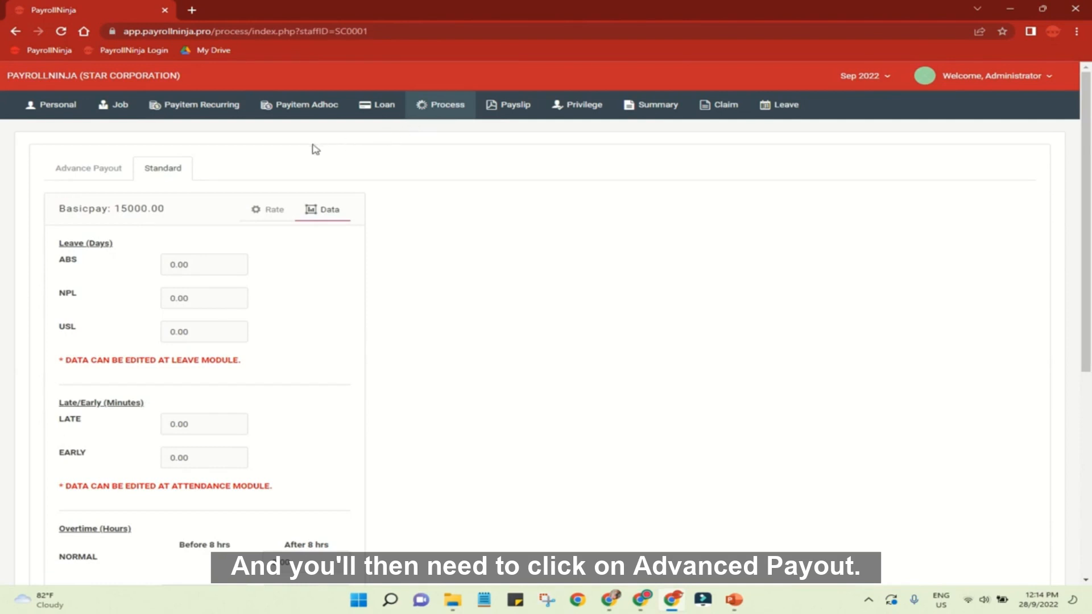
pyautogui.click(102, 168)
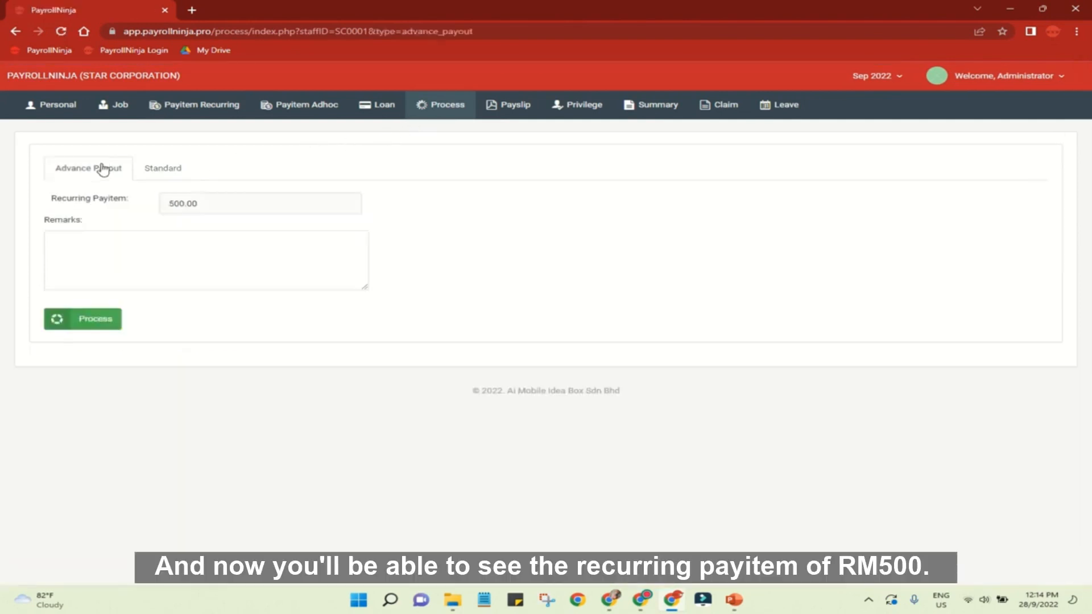
pyautogui.moveTo(161, 205); pyautogui.dragTo(215, 200)
pyautogui.click(215, 201)
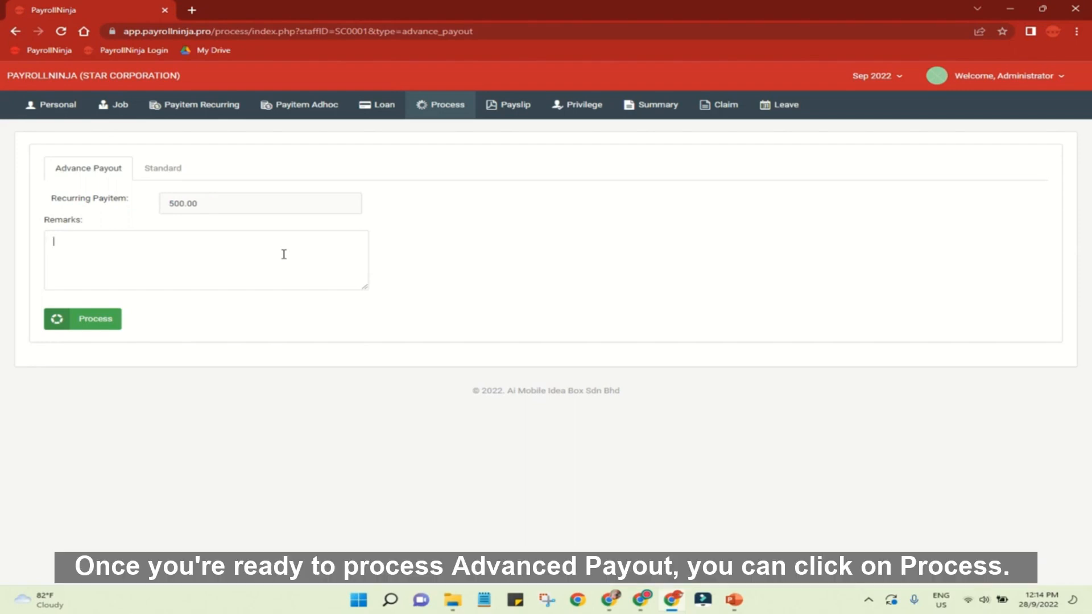
pyautogui.click(99, 325)
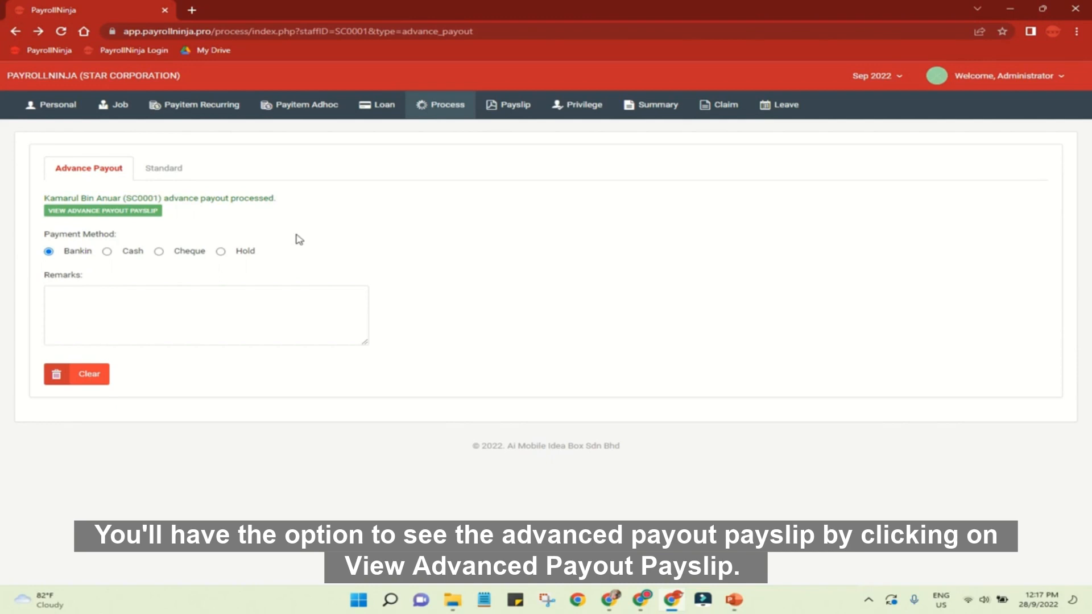
pyautogui.click(155, 211)
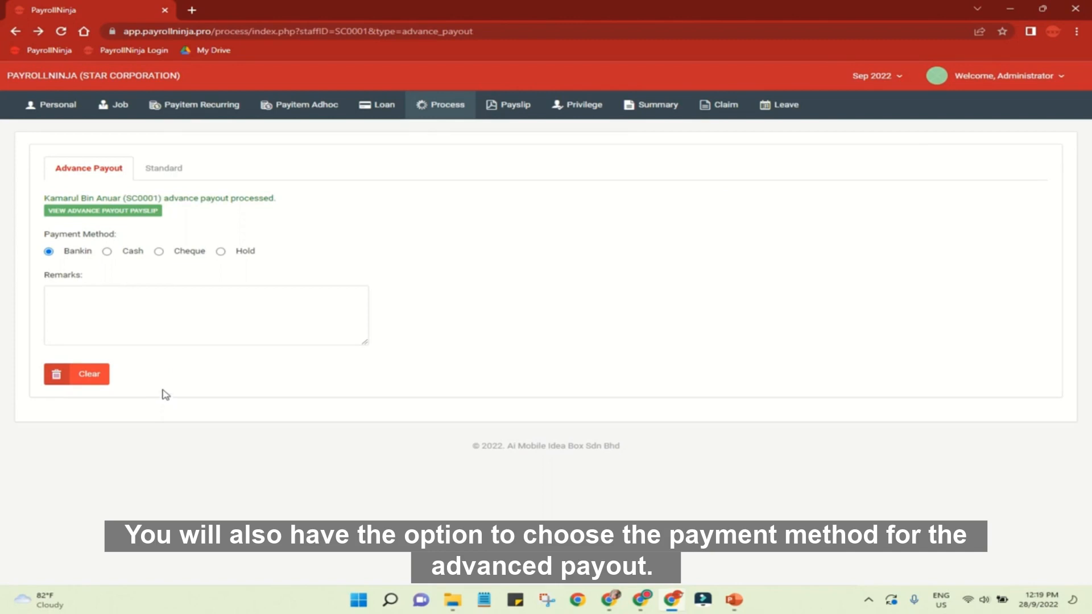
# Switch the advance payout's payment method to Cash, to Cheque and finally to Hold.
pyautogui.click(108, 252)
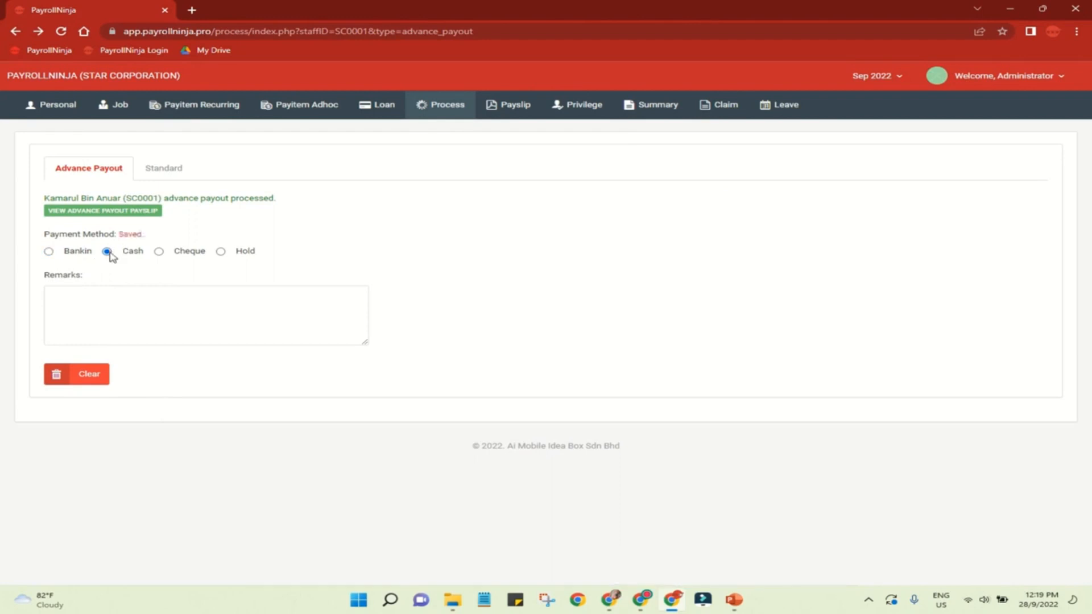
pyautogui.click(160, 254)
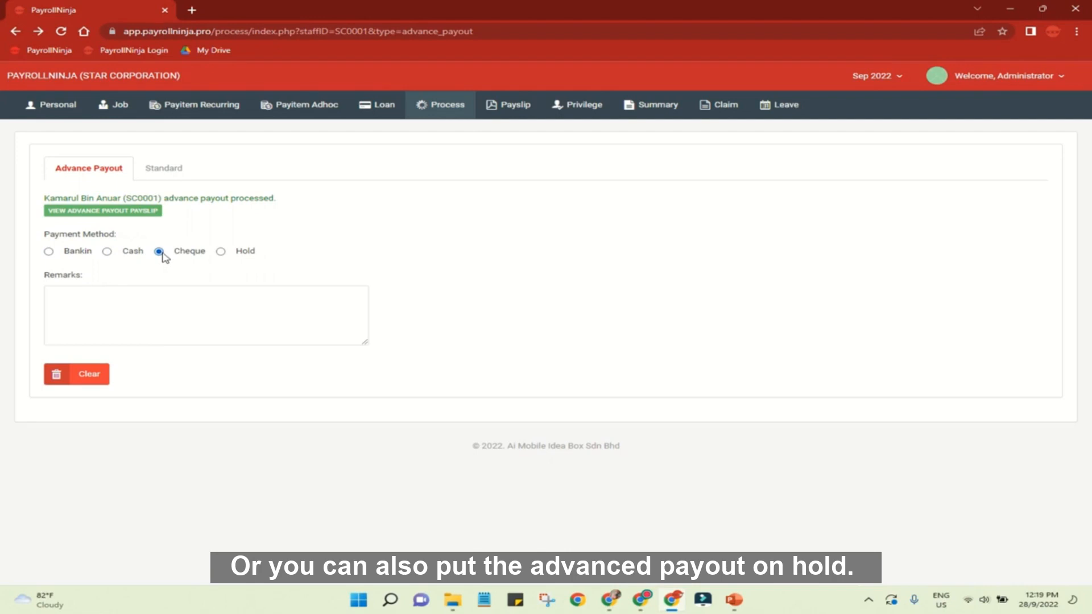
pyautogui.click(221, 254)
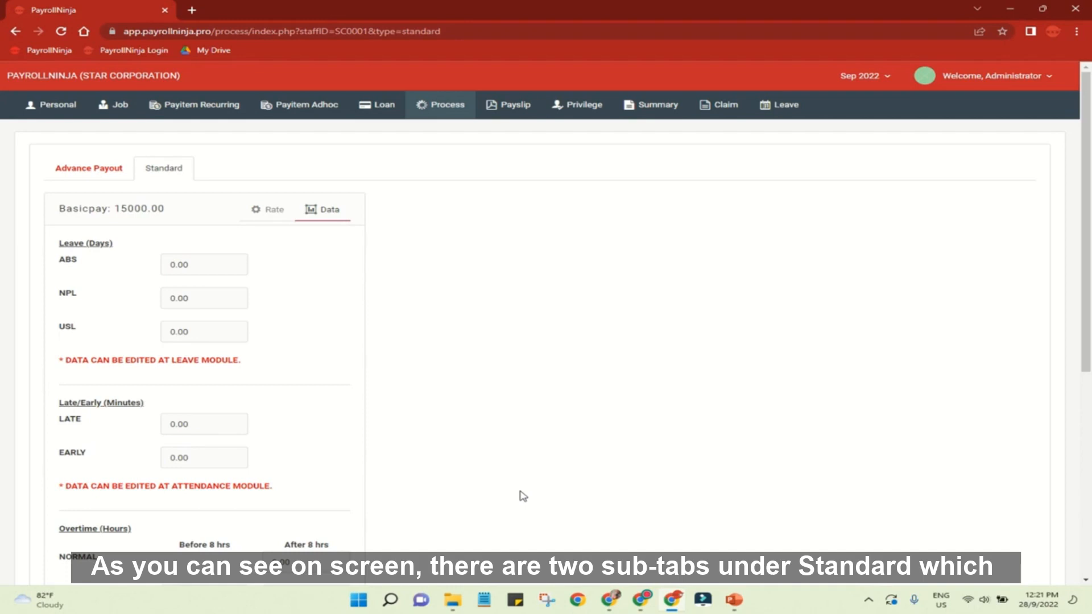
# Look at the overtime rate settings of the standard payroll process and return to its Data entries.
pyautogui.click(282, 214)
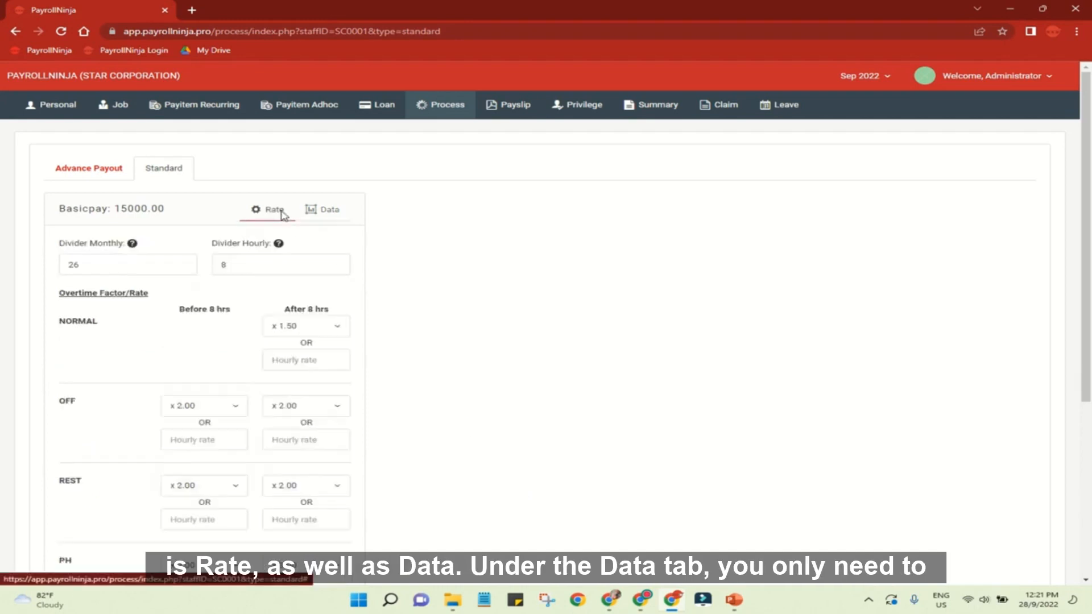
pyautogui.click(337, 208)
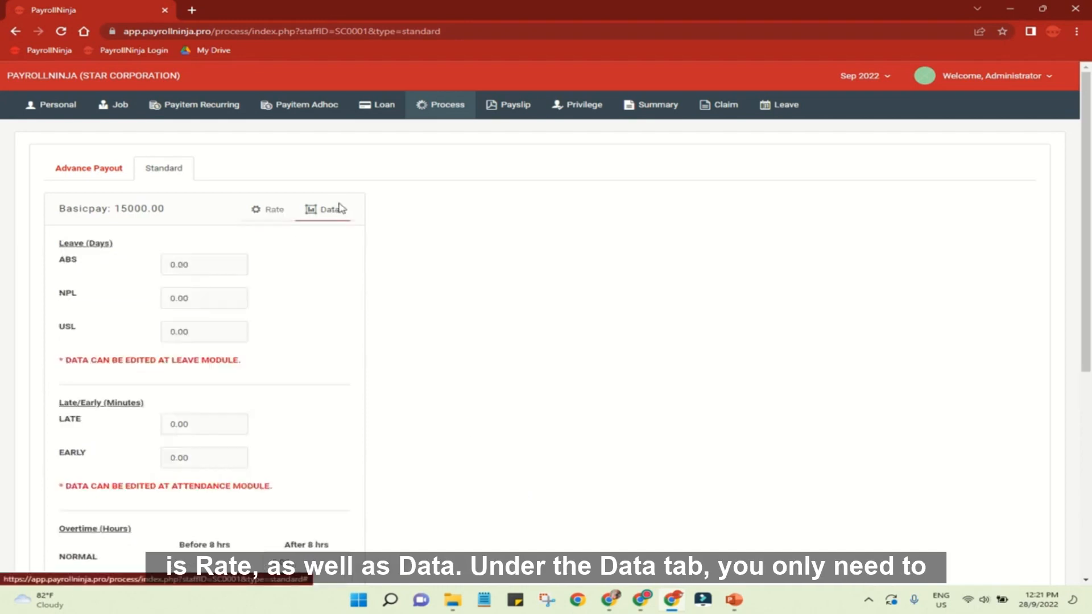